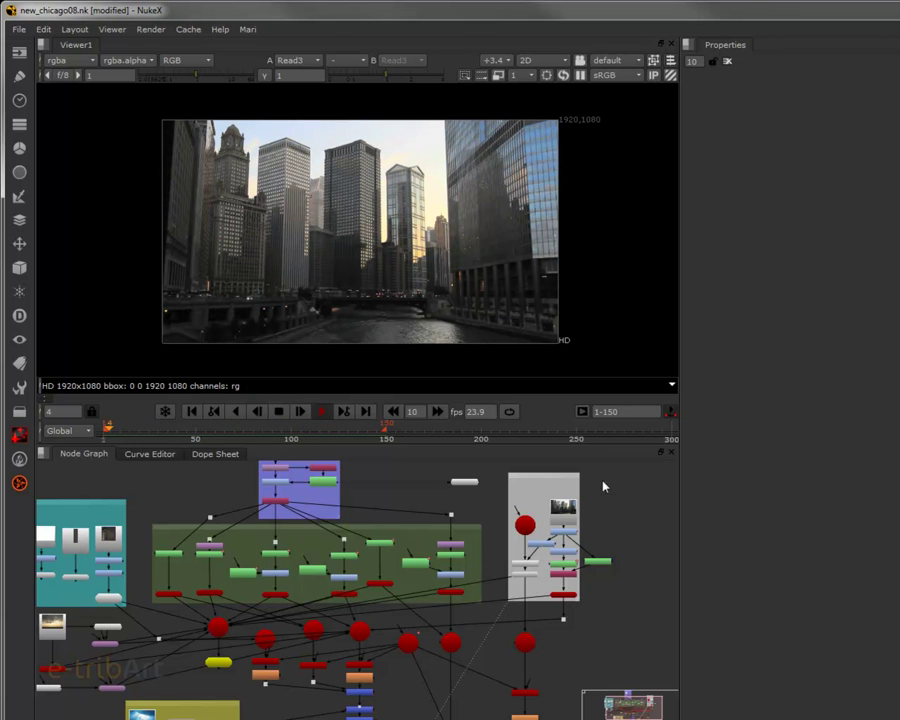
- Zoom into the Read3 backdrop and view the Roto2 buildings in the viewer instead of Read3
drag(558, 541, 553, 535)
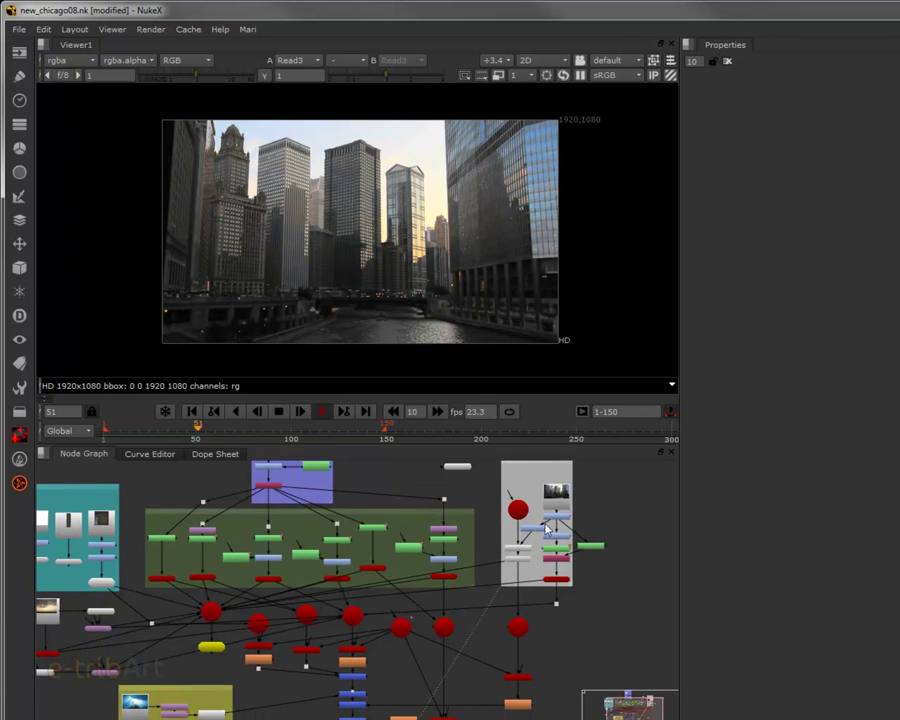
scroll(527, 562, up, 3)
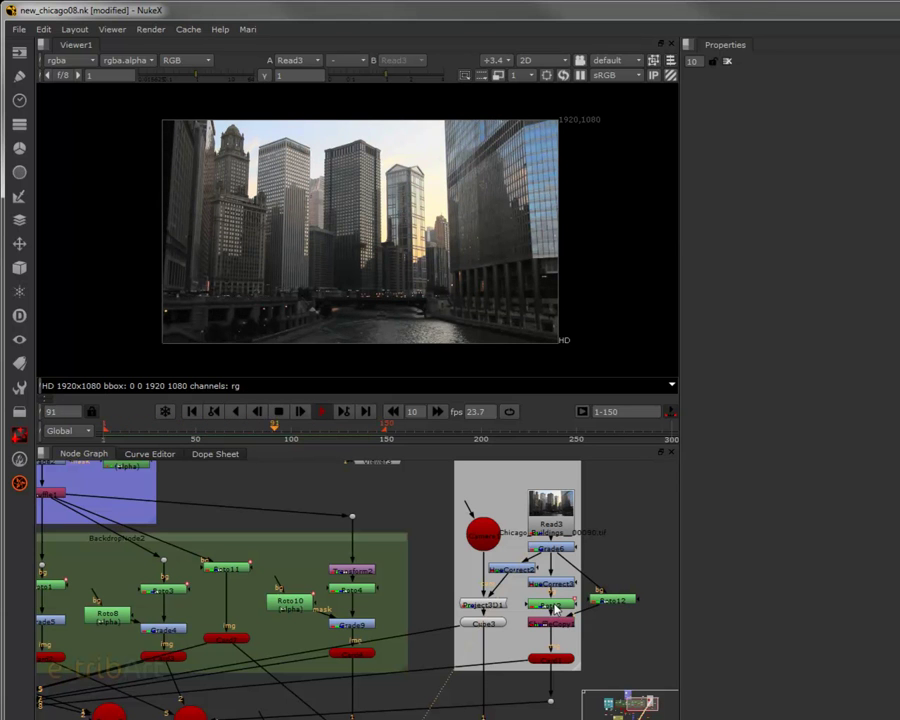
click(555, 606)
key(1)
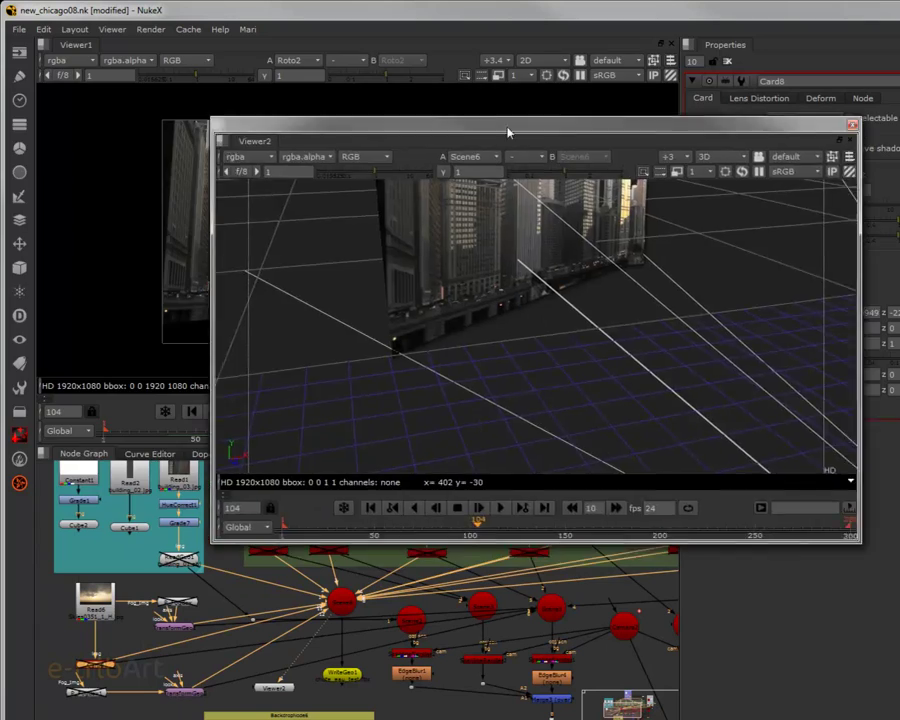
- Float the 3D viewer, orbit until the skyline card faces the view, and select the disabled Cube3 node
drag(506, 130, 370, 52)
mouse_move(396, 220)
mouse_down()
mouse_move(470, 270)
mouse_move(460, 290)
mouse_up()
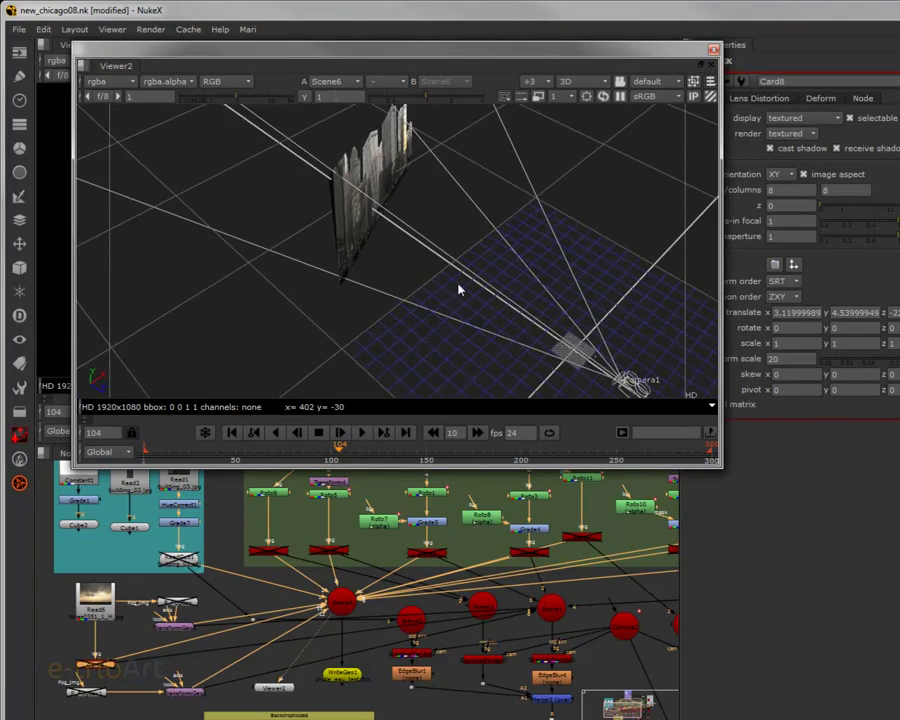
click(386, 176)
mouse_move(443, 234)
mouse_down()
mouse_move(434, 291)
mouse_move(492, 340)
mouse_move(589, 354)
mouse_move(660, 306)
mouse_move(502, 237)
mouse_move(368, 296)
mouse_up()
mouse_move(456, 207)
mouse_down()
mouse_move(402, 267)
mouse_move(301, 197)
mouse_move(360, 188)
mouse_move(398, 258)
mouse_move(412, 217)
mouse_move(368, 257)
mouse_move(381, 222)
mouse_move(301, 307)
mouse_move(311, 263)
mouse_move(295, 267)
mouse_move(328, 238)
mouse_up()
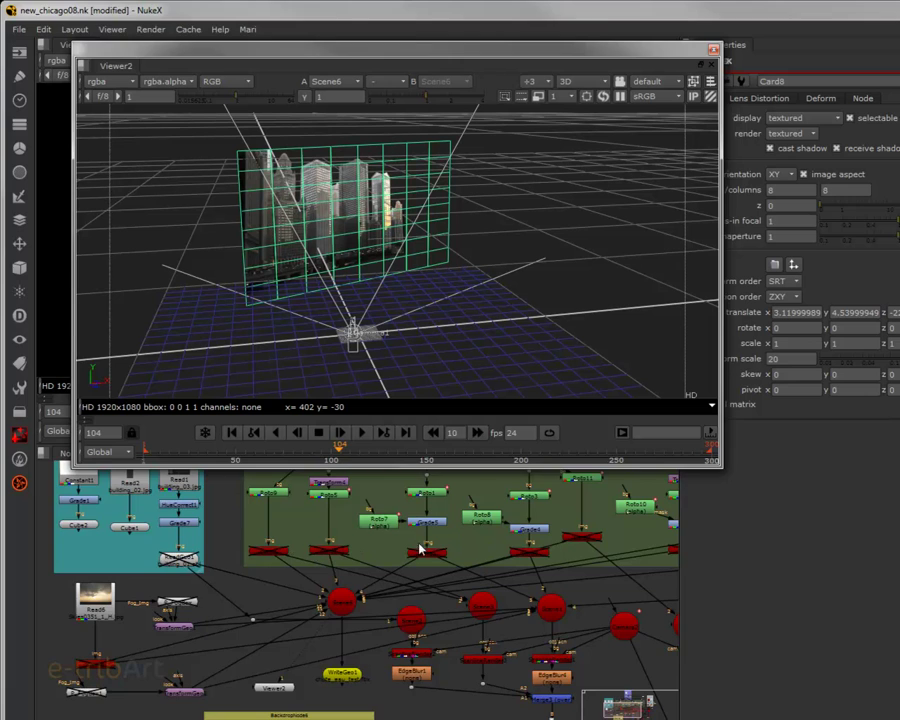
scroll(440, 550, right, 5)
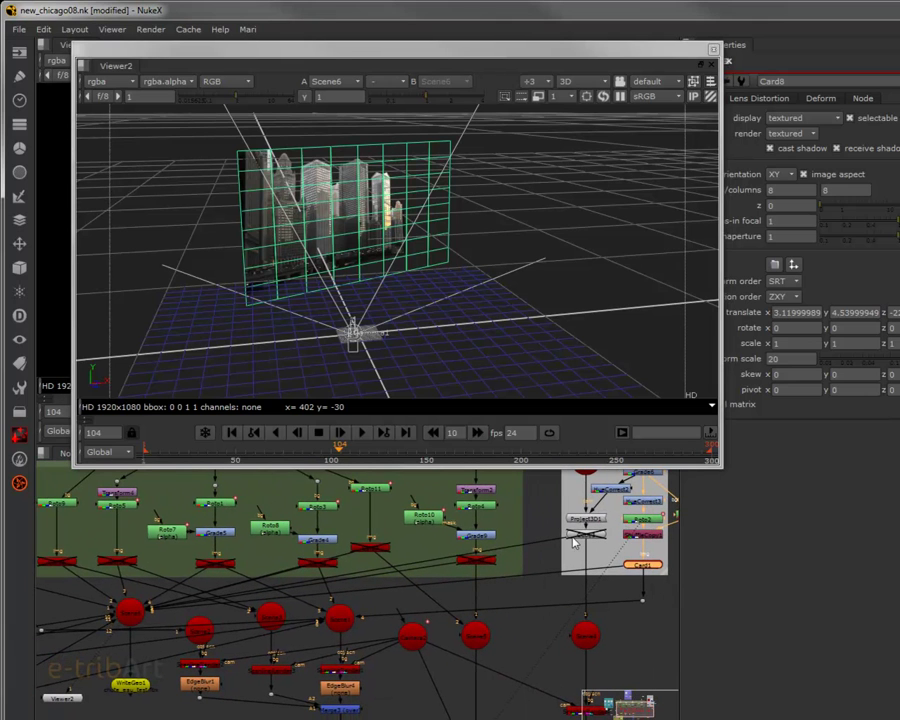
click(587, 536)
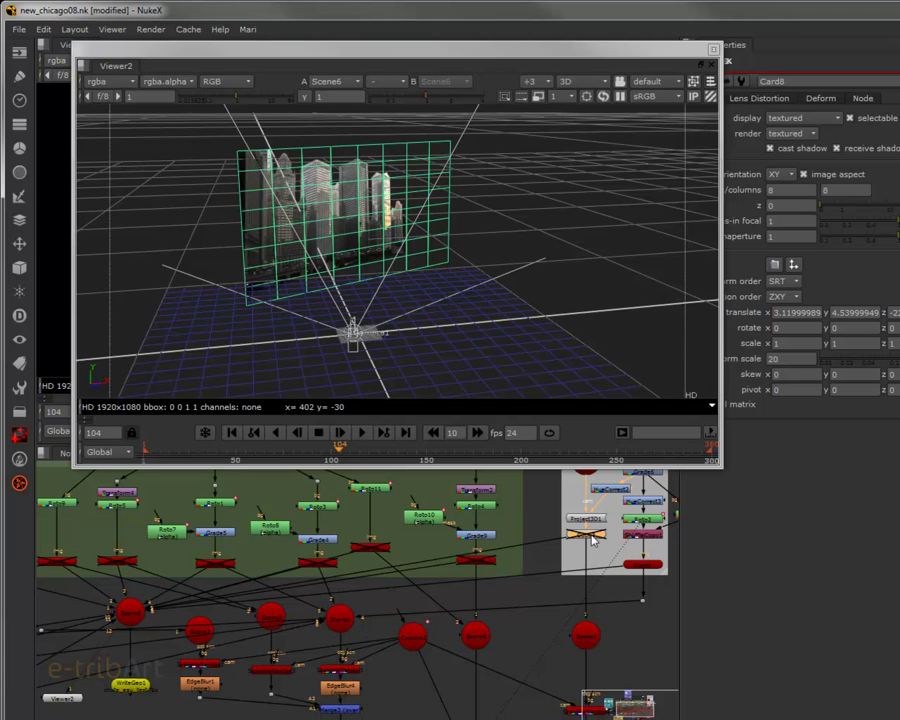
drag(592, 537, 590, 538)
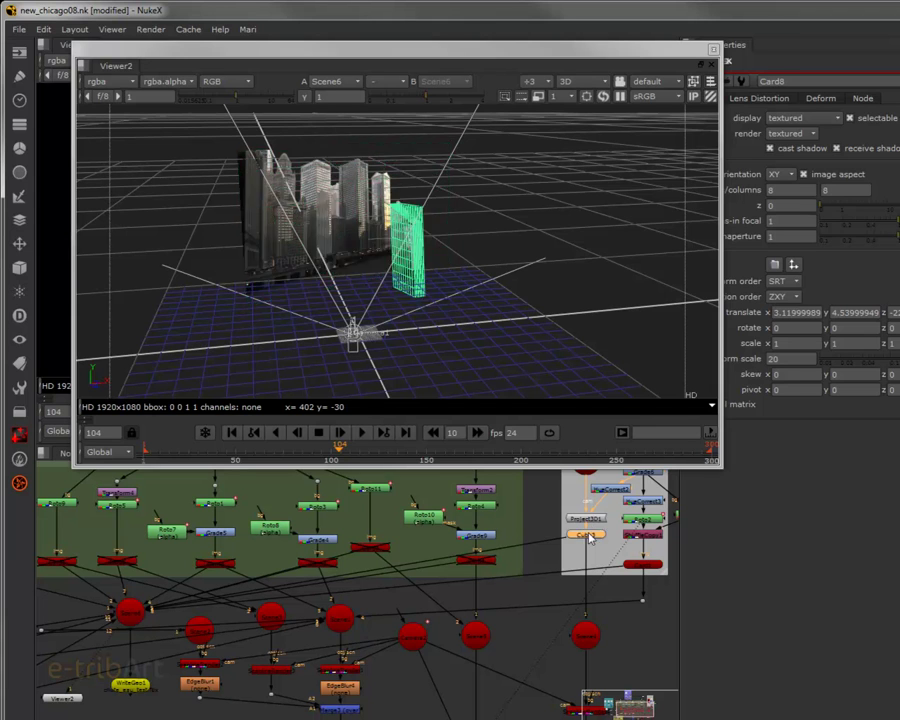
scroll(437, 331, up, 3)
scroll(437, 331, up, 3)
scroll(437, 331, up, 3)
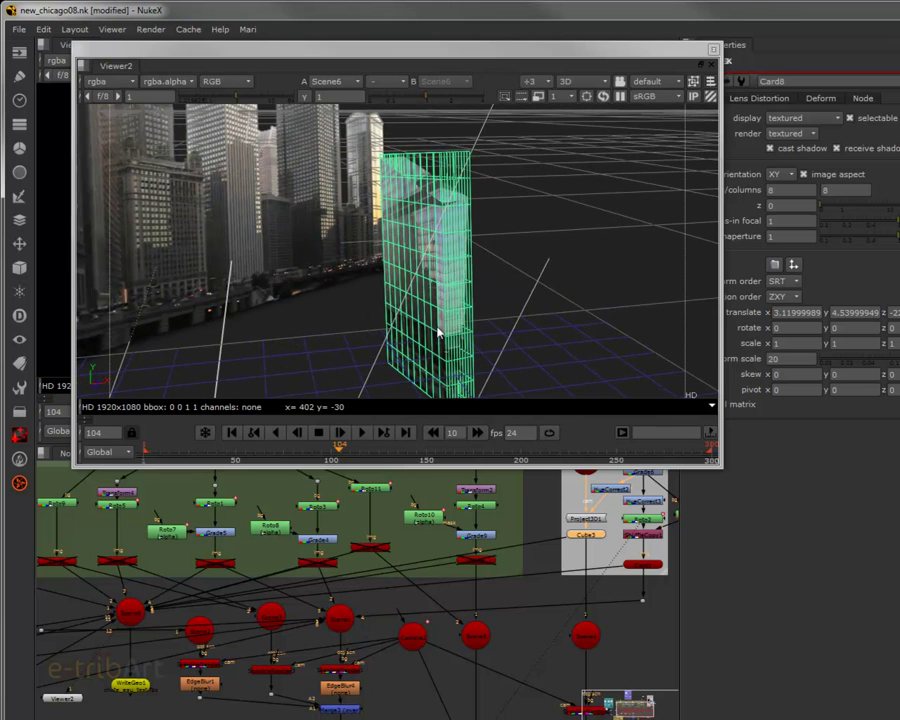
scroll(406, 350, up, 3)
drag(406, 350, 502, 297)
click(500, 318)
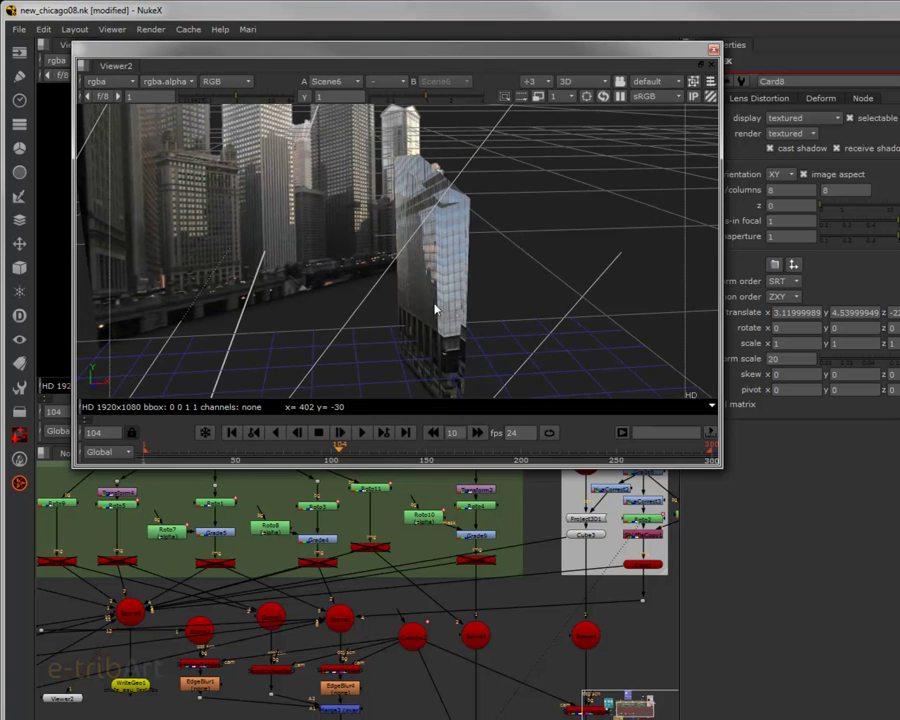
drag(440, 339, 453, 305)
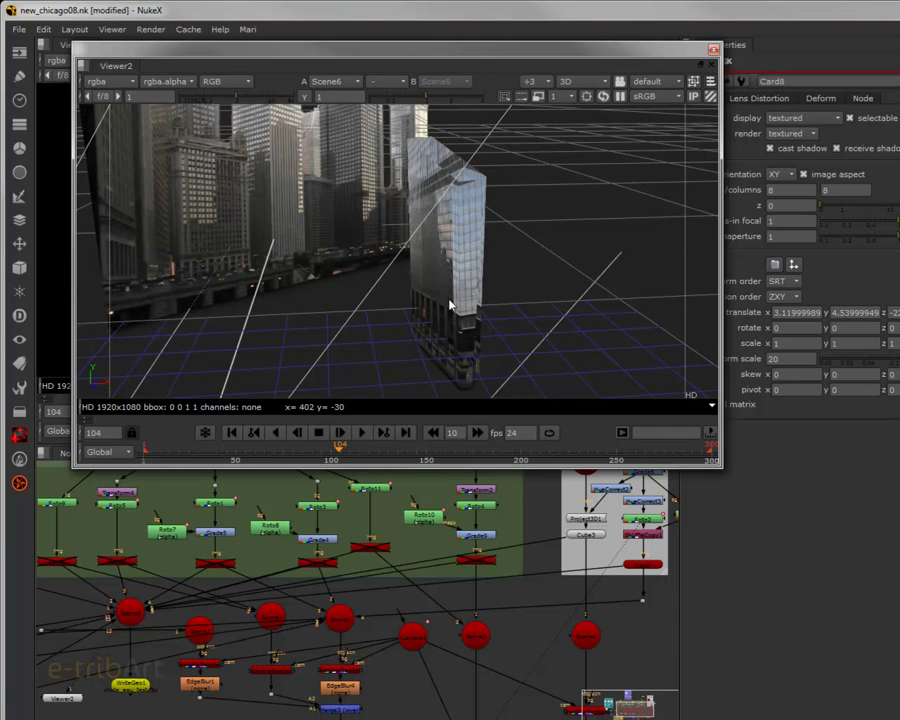
scroll(452, 300, down, 3)
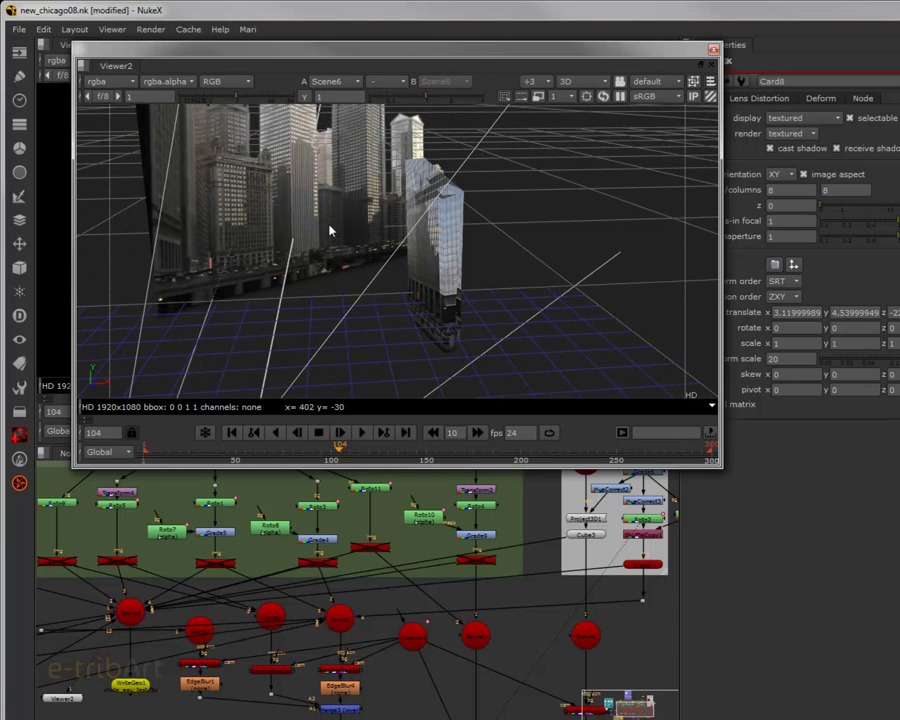
mouse_move(344, 277)
mouse_down()
mouse_move(405, 250)
mouse_move(420, 295)
mouse_move(416, 346)
mouse_move(422, 205)
mouse_move(411, 275)
mouse_move(436, 281)
mouse_move(424, 299)
mouse_move(418, 249)
mouse_move(408, 243)
mouse_move(406, 161)
mouse_move(418, 225)
mouse_move(423, 198)
mouse_up()
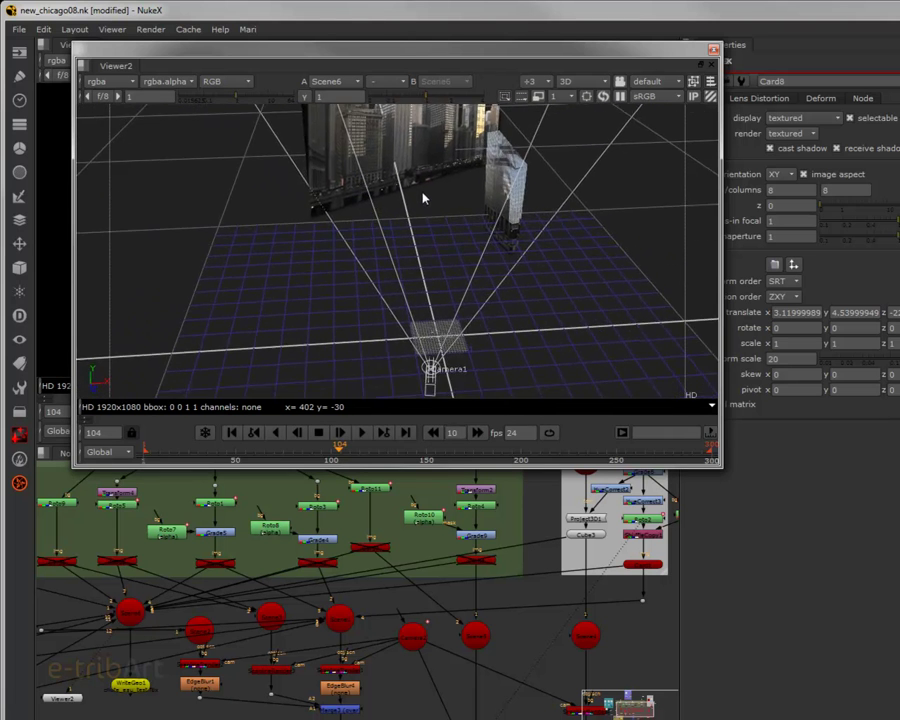
drag(535, 505, 603, 585)
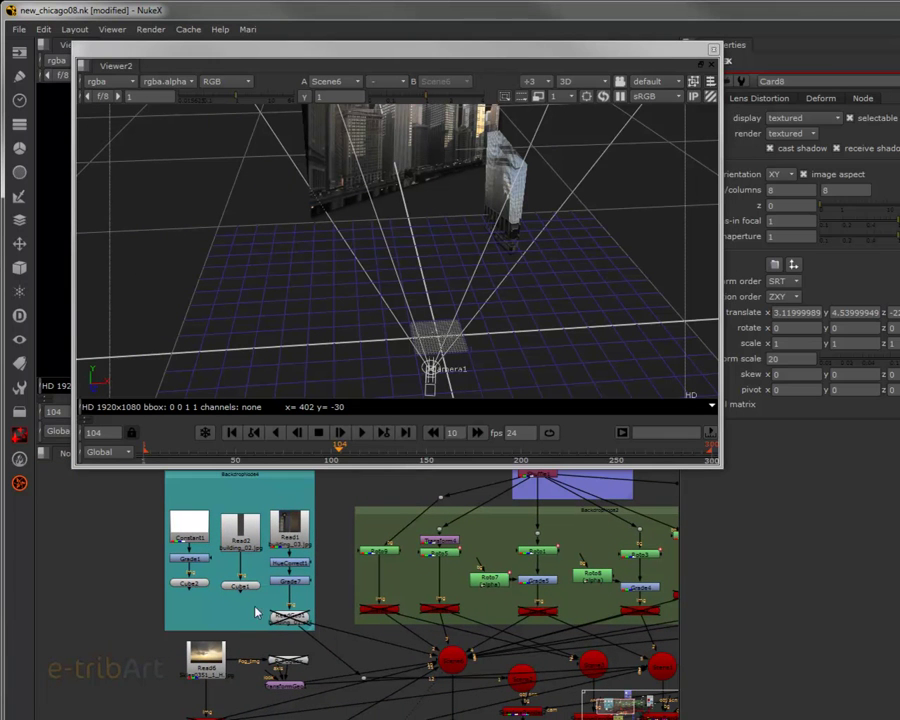
- Enable the ReadGeo1 node and orbit to a tilted overhead view showing the dark tower
click(287, 618)
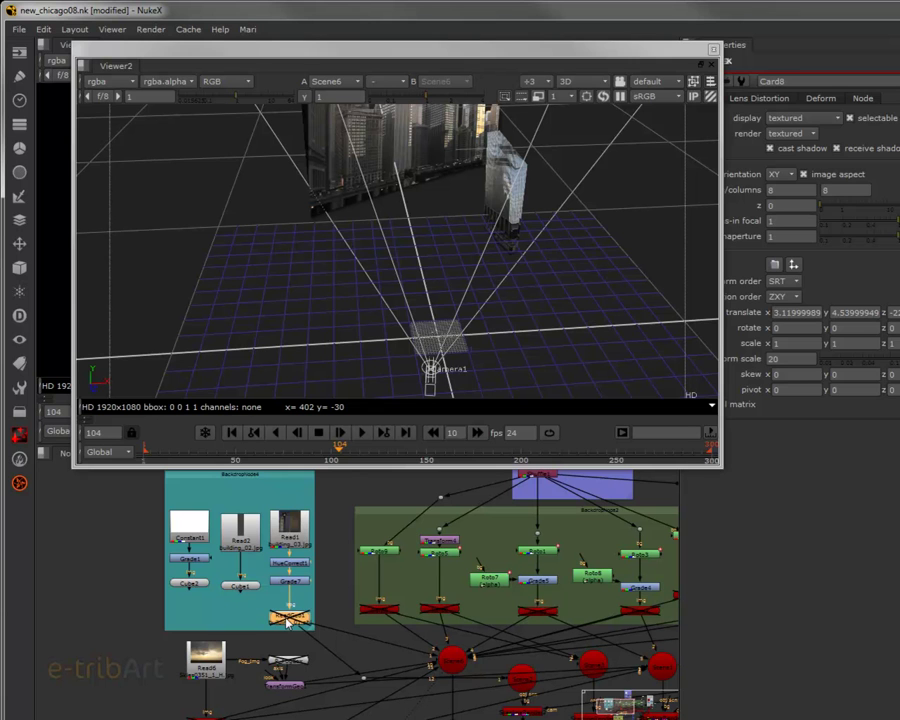
key(d)
mouse_move(370, 272)
mouse_down()
mouse_move(390, 313)
mouse_move(348, 295)
mouse_move(305, 249)
mouse_move(290, 212)
mouse_move(357, 293)
mouse_move(327, 273)
mouse_move(376, 343)
mouse_move(476, 413)
mouse_move(446, 450)
mouse_move(416, 412)
mouse_move(394, 345)
mouse_up()
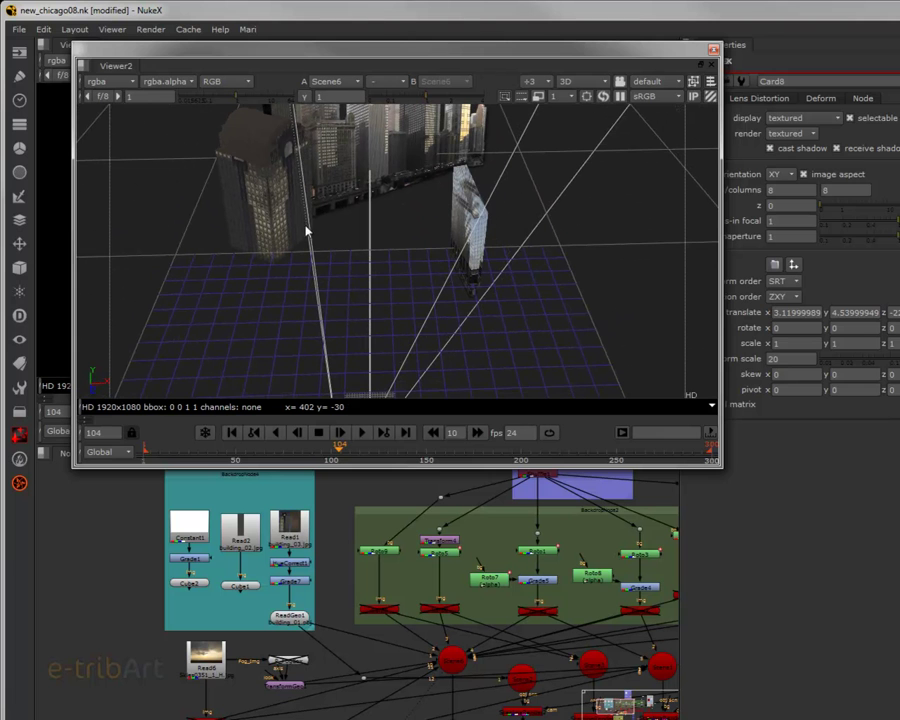
mouse_move(377, 259)
mouse_down()
mouse_move(470, 337)
mouse_move(615, 321)
mouse_move(569, 285)
mouse_move(466, 283)
mouse_move(297, 170)
mouse_up()
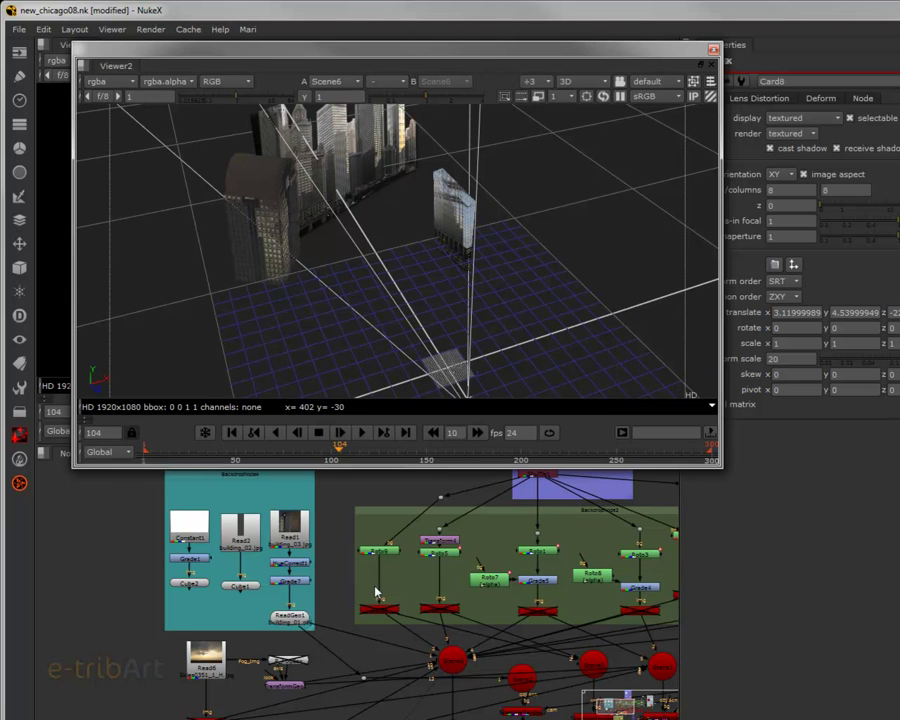
drag(377, 592, 320, 584)
scroll(331, 584, down, 3)
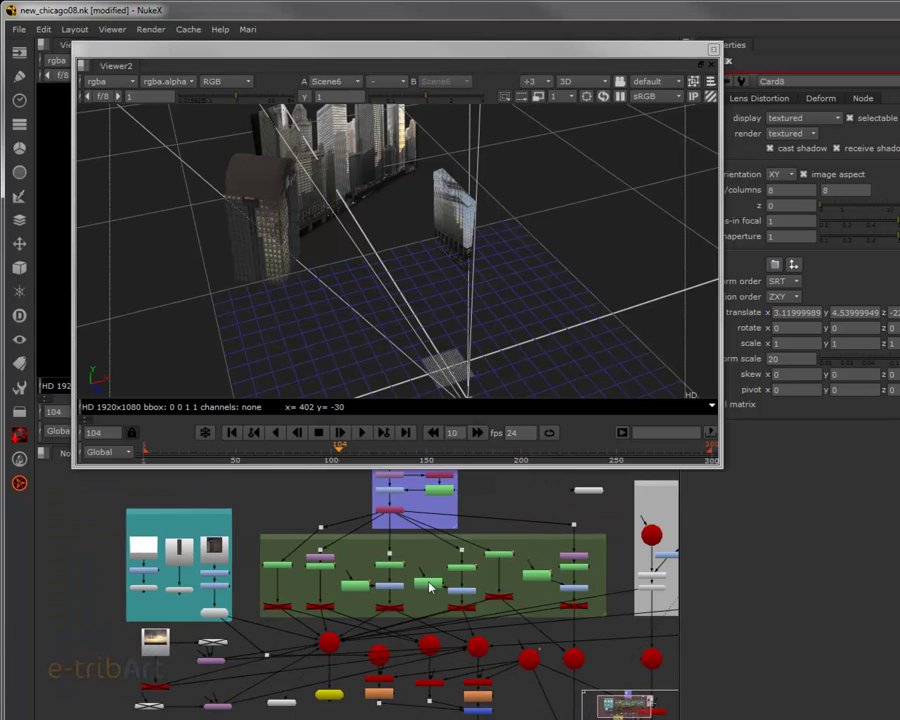
- Select the sky card under Read6 so the sunset sky shows in the 3D scene
drag(430, 587, 544, 549)
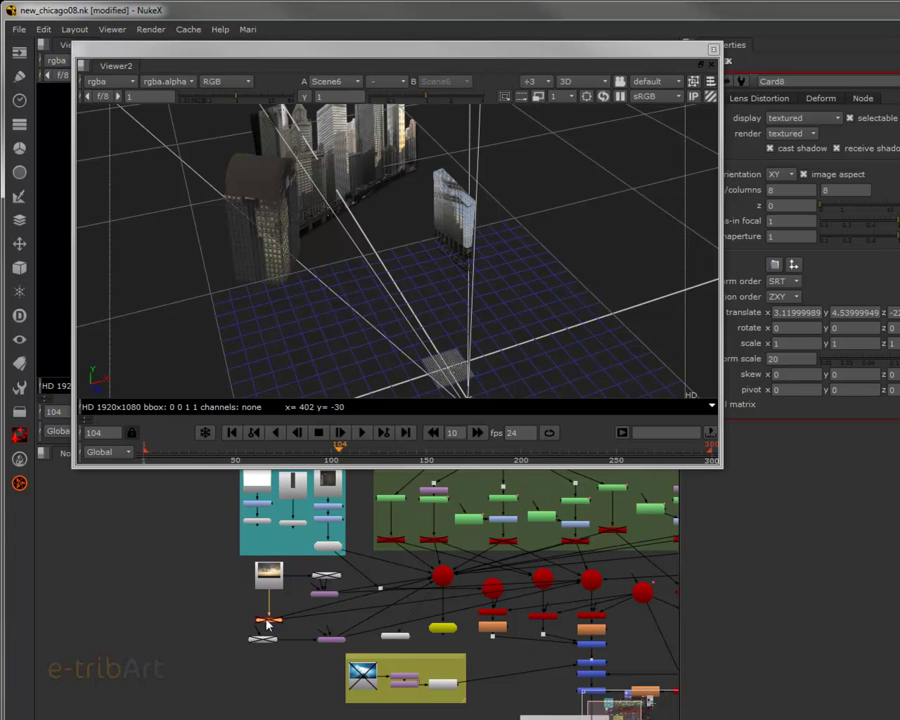
click(265, 625)
mouse_move(305, 321)
mouse_down()
mouse_move(307, 293)
mouse_move(324, 316)
mouse_move(387, 321)
mouse_move(381, 327)
mouse_move(342, 228)
mouse_up()
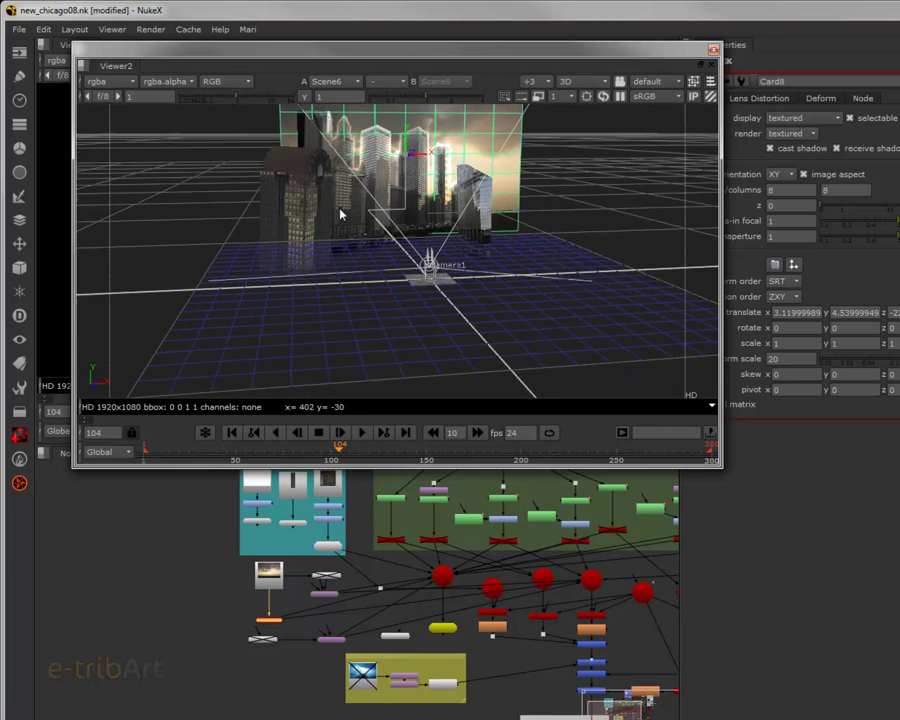
- Select the disabled Card8 waterfall node and orbit in closer on the city scene
click(393, 540)
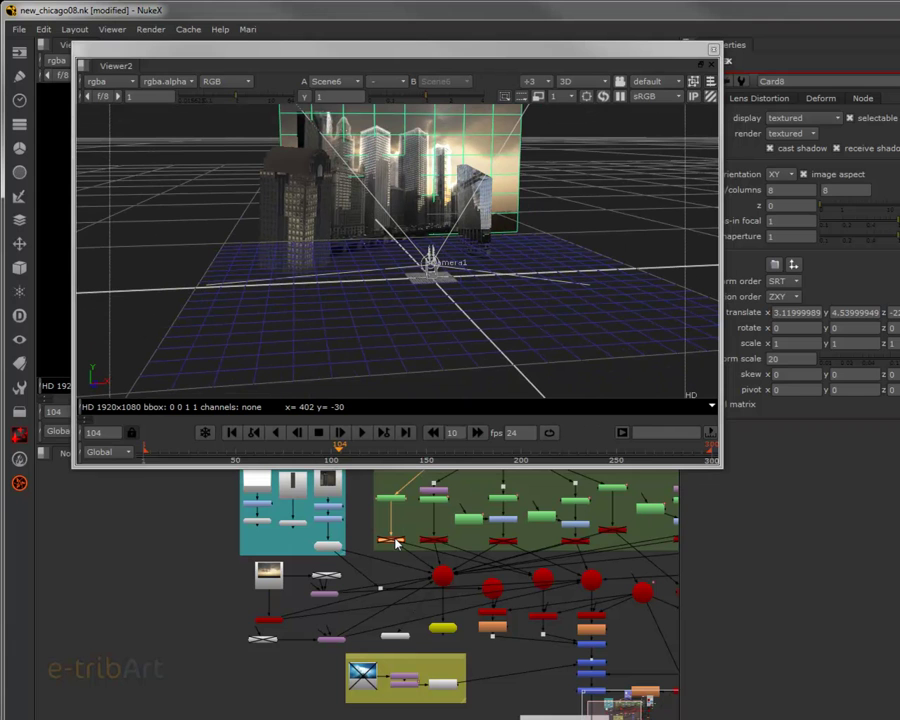
scroll(393, 540, up, 3)
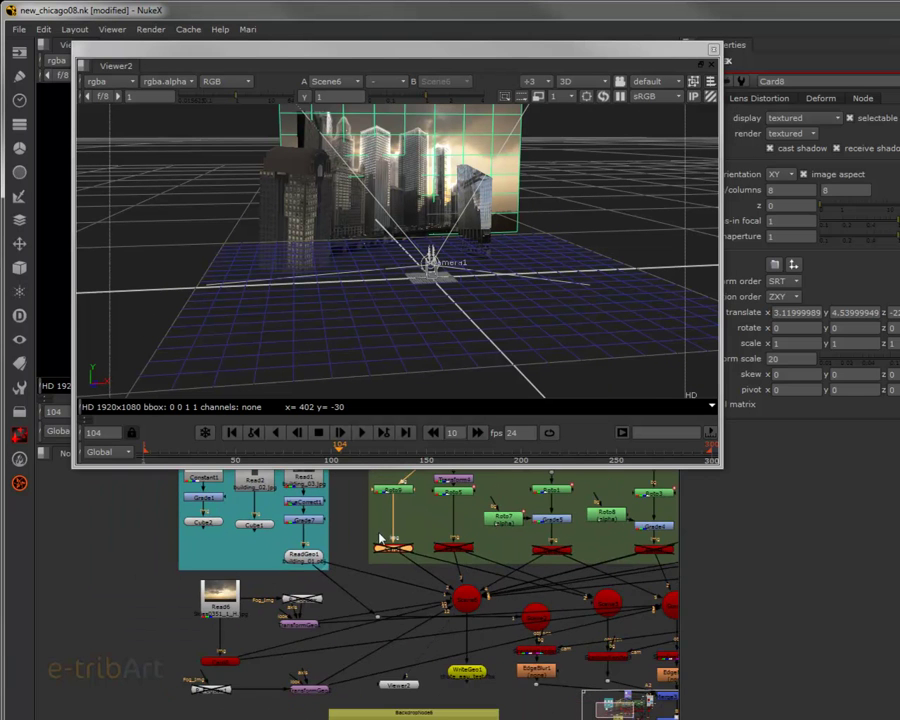
drag(385, 517, 233, 549)
mouse_move(358, 235)
mouse_down()
mouse_move(368, 297)
mouse_move(415, 282)
mouse_move(405, 271)
mouse_up()
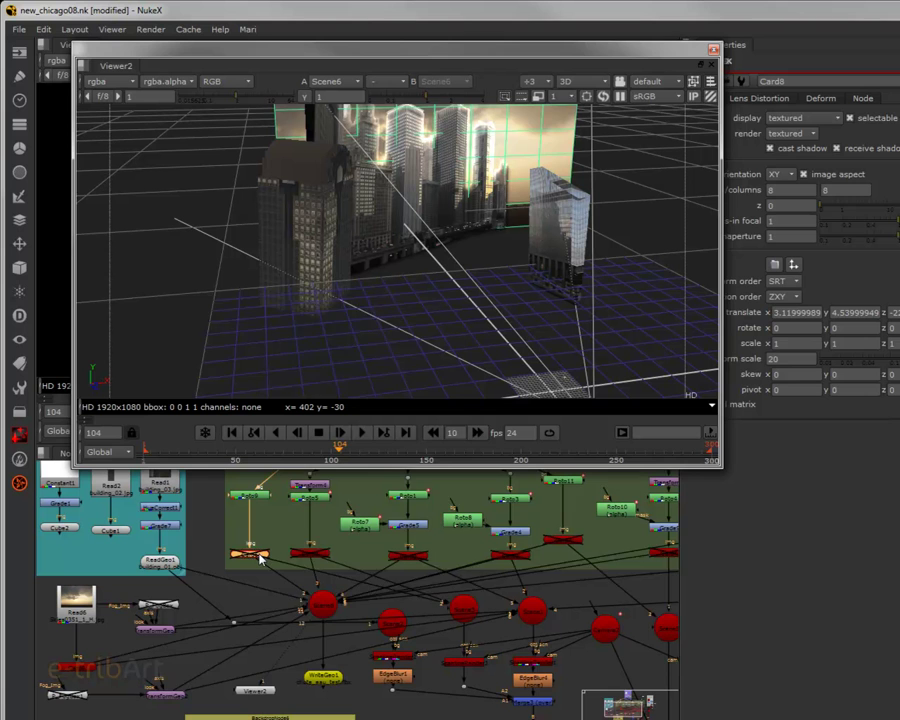
- Enable Card8 and the next two disabled waterfall cards
key(d)
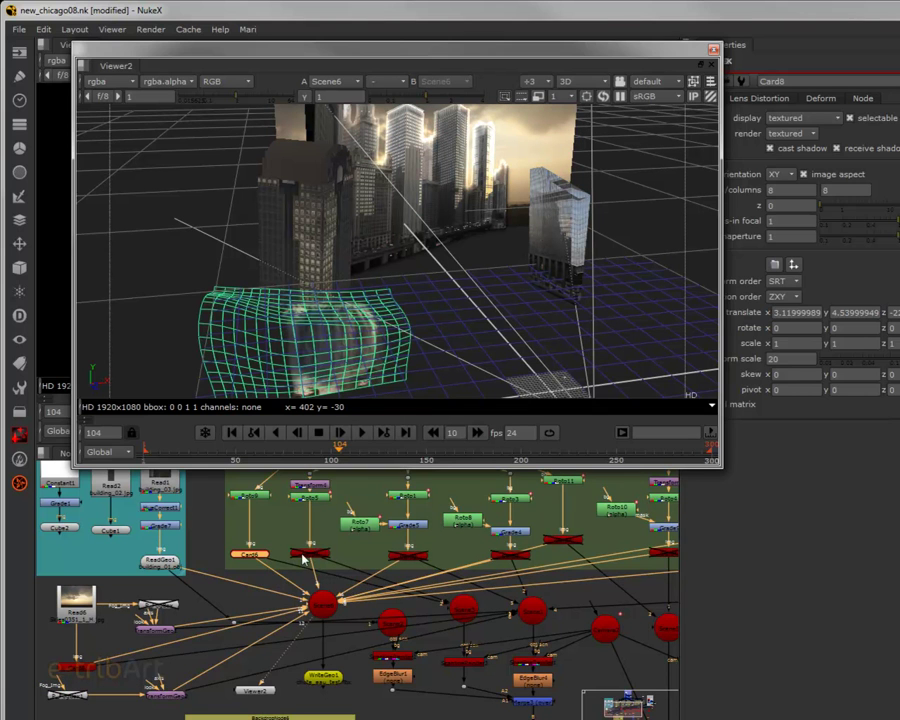
click(311, 555)
key(d)
click(400, 557)
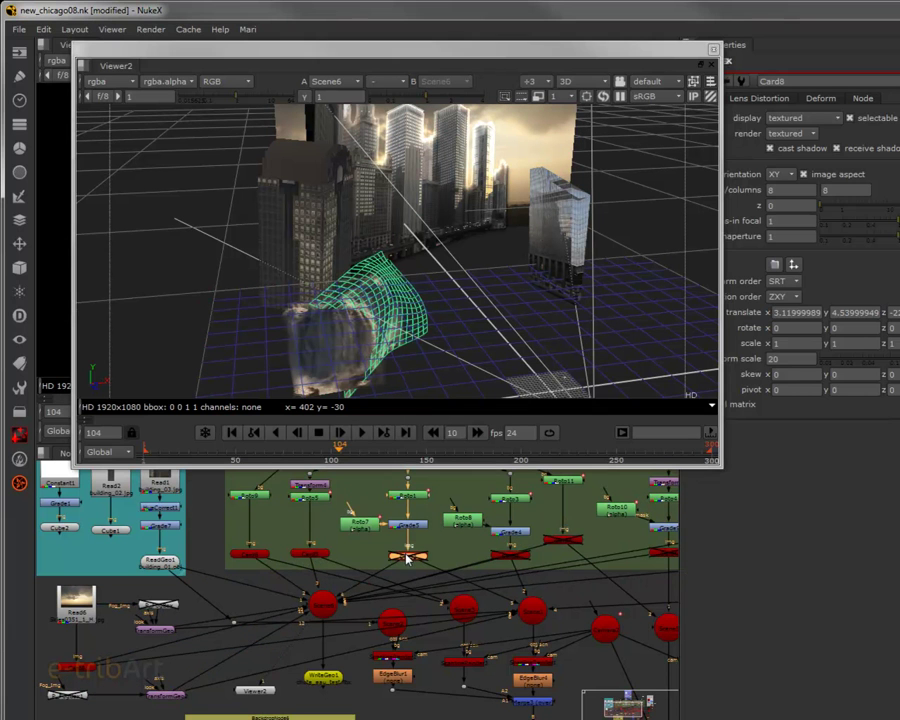
key(d)
click(503, 557)
key(d)
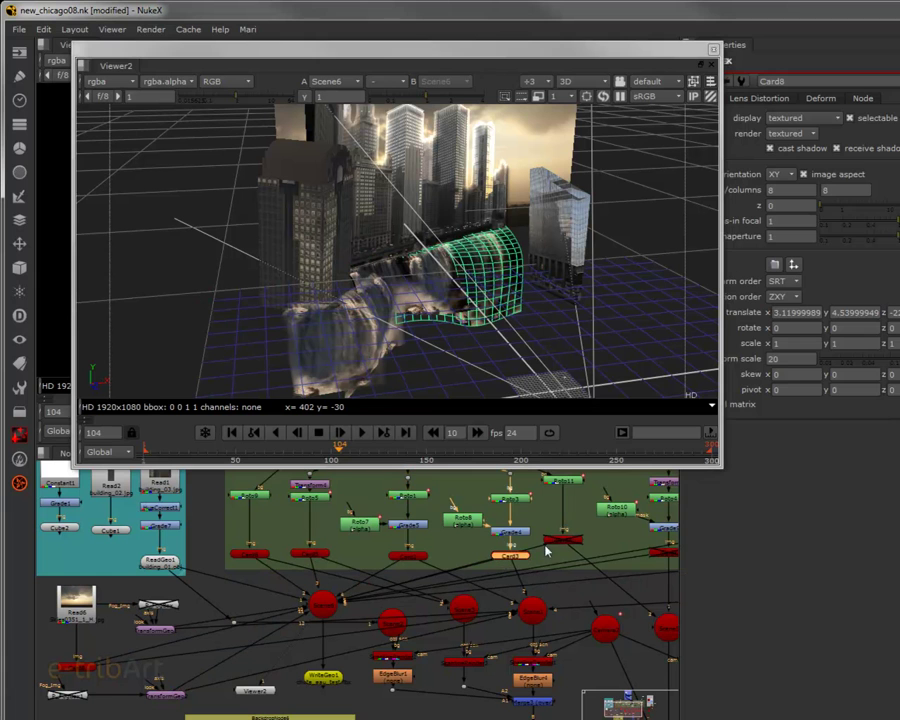
- Enable the Card7 and Card6 waterfall cards, then deselect in the 3D view
click(566, 542)
key(d)
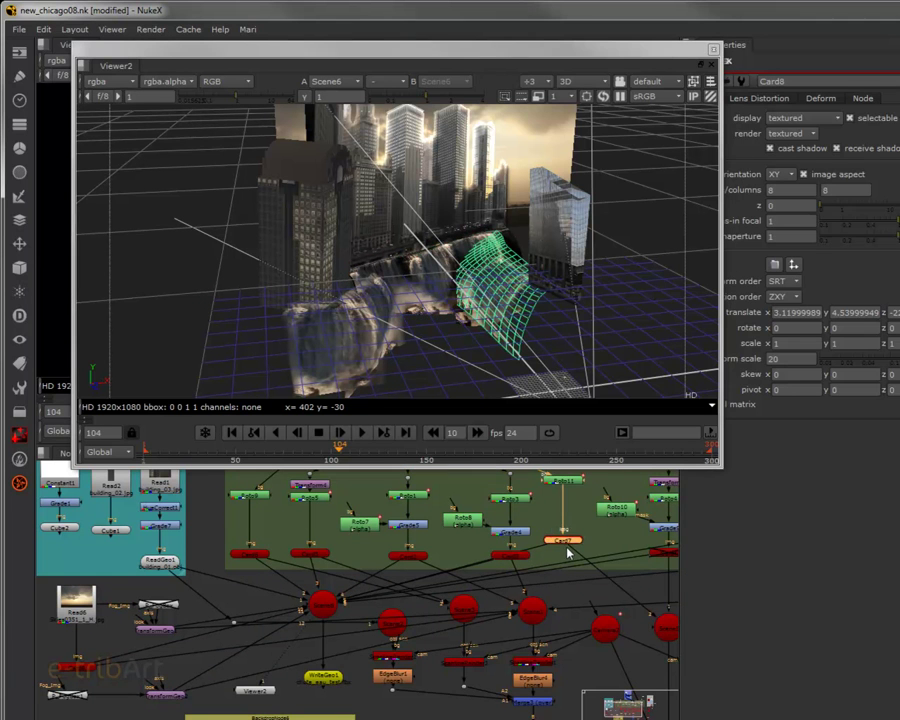
drag(566, 548, 508, 555)
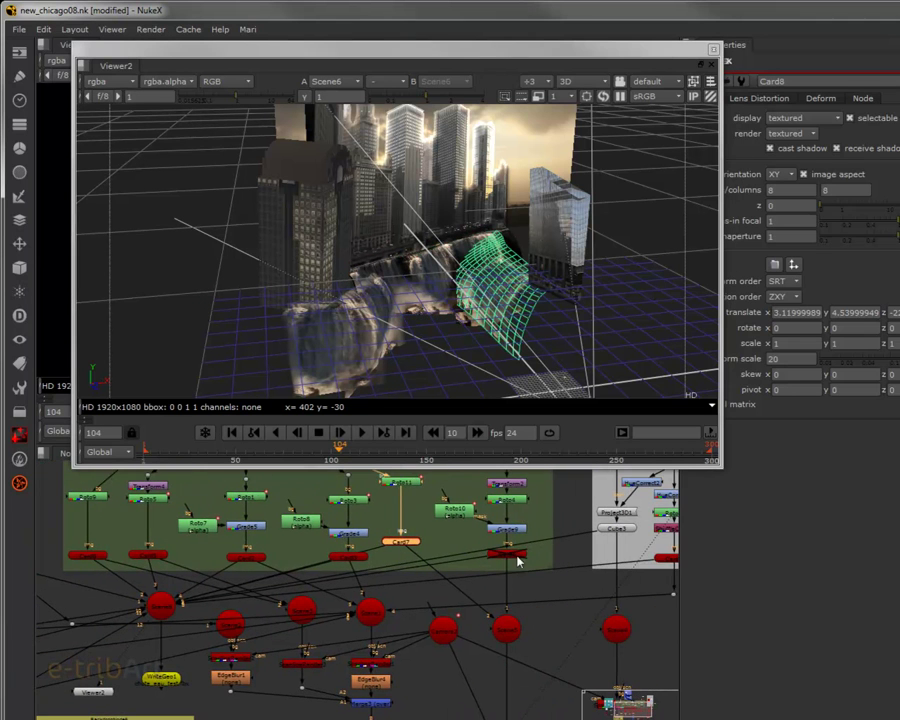
click(517, 558)
key(d)
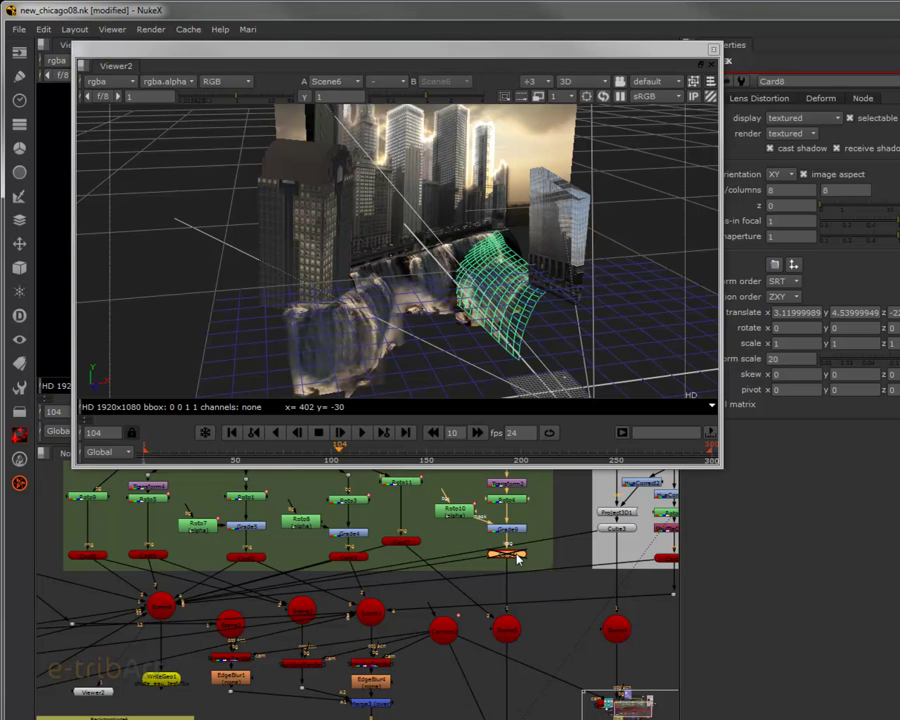
key(d)
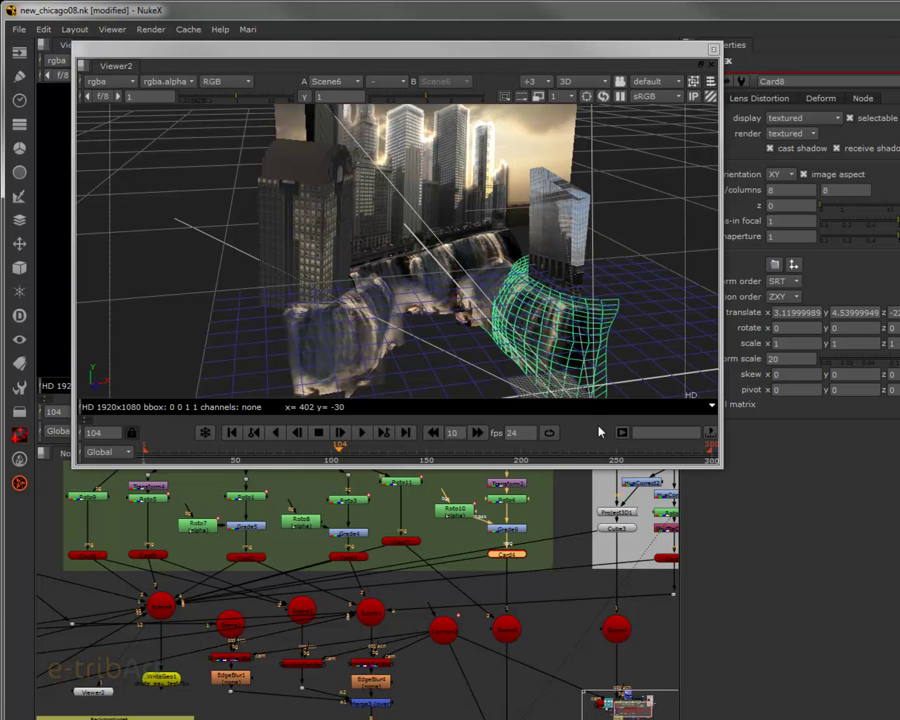
drag(545, 530, 519, 530)
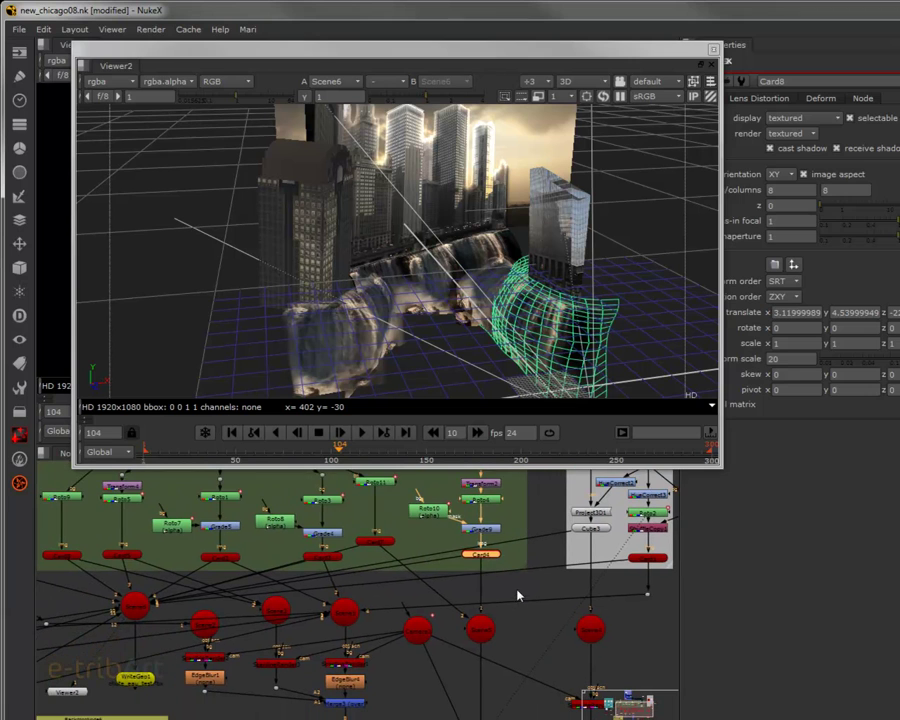
click(643, 241)
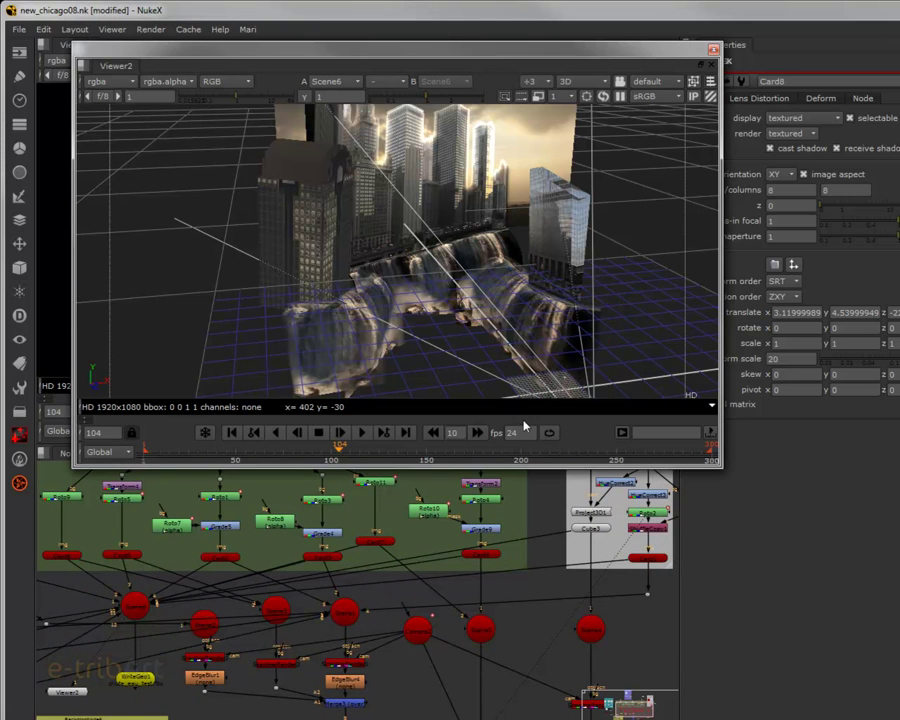
mouse_move(521, 375)
mouse_down()
mouse_move(571, 356)
mouse_move(485, 394)
mouse_up()
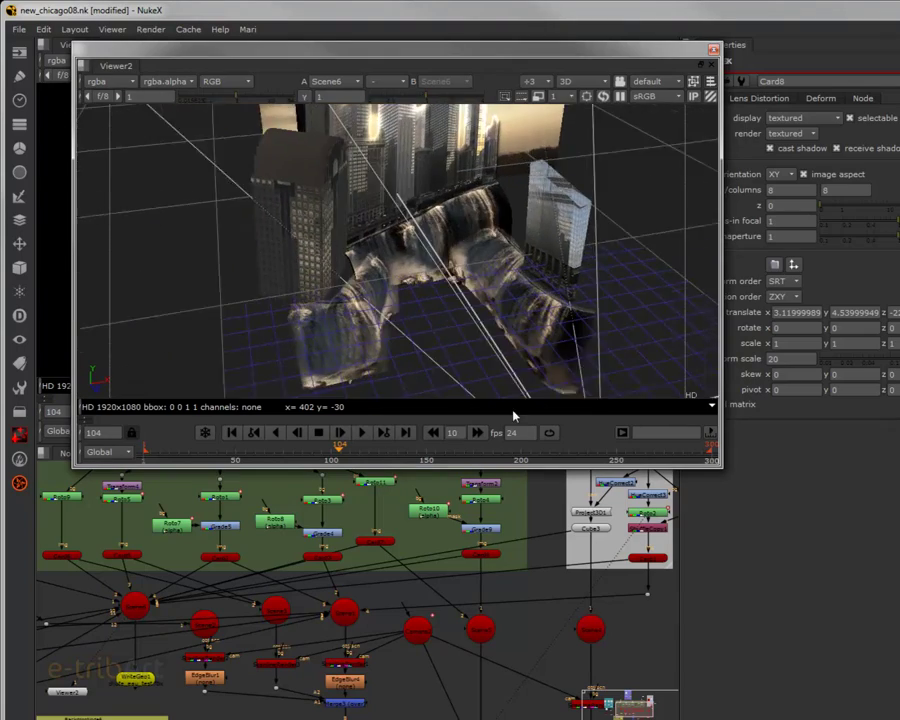
click(342, 350)
mouse_move(342, 350)
mouse_down()
mouse_move(185, 288)
mouse_move(485, 373)
mouse_move(660, 278)
mouse_move(390, 286)
mouse_move(467, 320)
mouse_move(503, 322)
mouse_move(510, 277)
mouse_move(512, 307)
mouse_move(601, 327)
mouse_move(559, 330)
mouse_move(452, 301)
mouse_move(367, 295)
mouse_move(303, 270)
mouse_move(362, 261)
mouse_move(400, 295)
mouse_move(407, 330)
mouse_move(305, 317)
mouse_move(376, 327)
mouse_move(489, 323)
mouse_move(418, 274)
mouse_up()
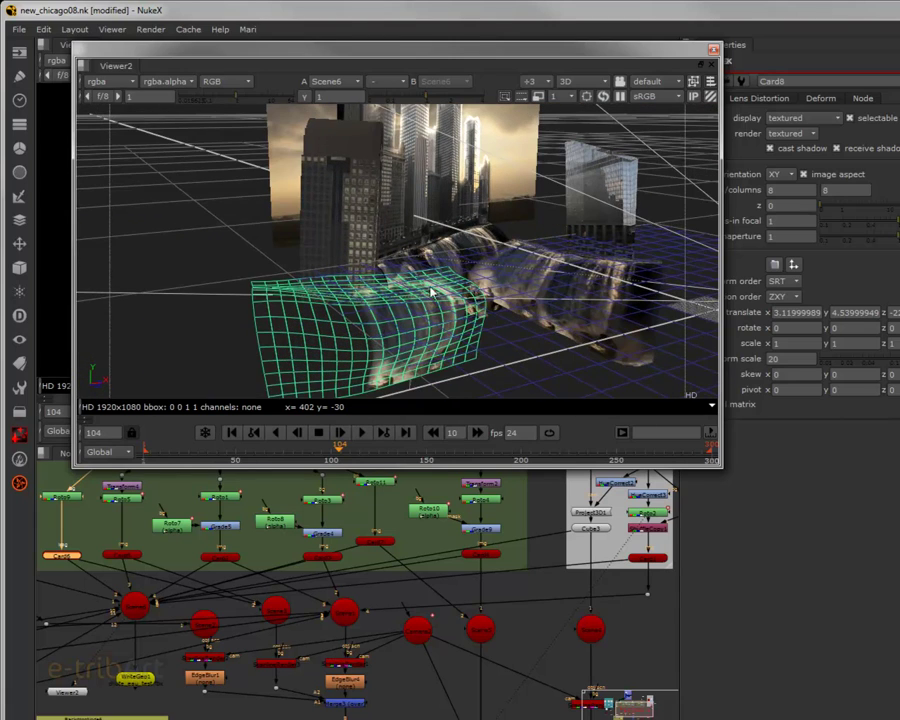
click(247, 259)
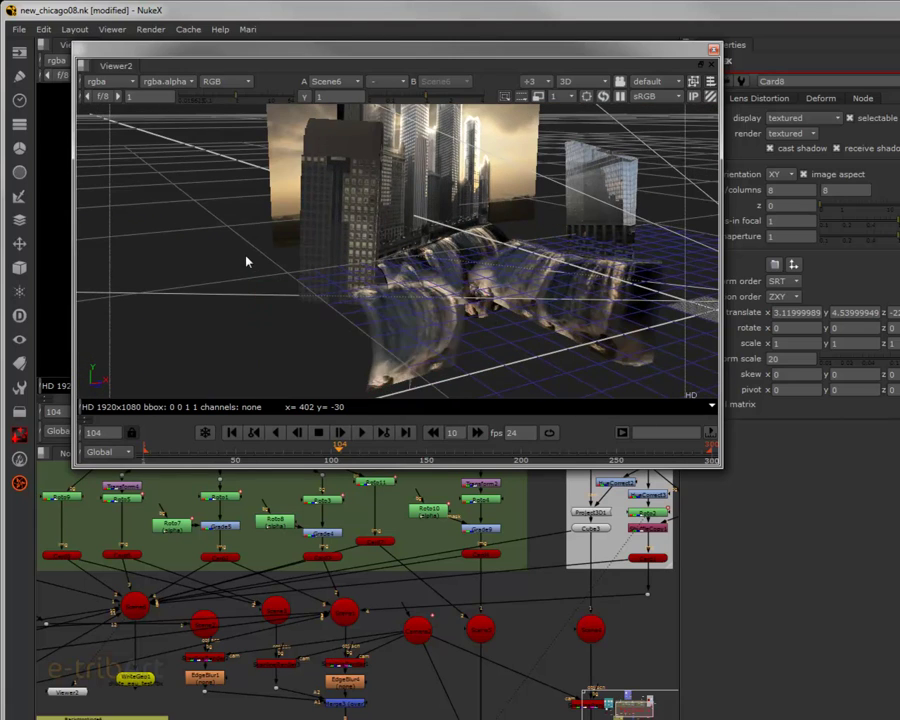
mouse_move(247, 259)
mouse_down()
mouse_move(340, 331)
mouse_move(448, 240)
mouse_move(547, 281)
mouse_up()
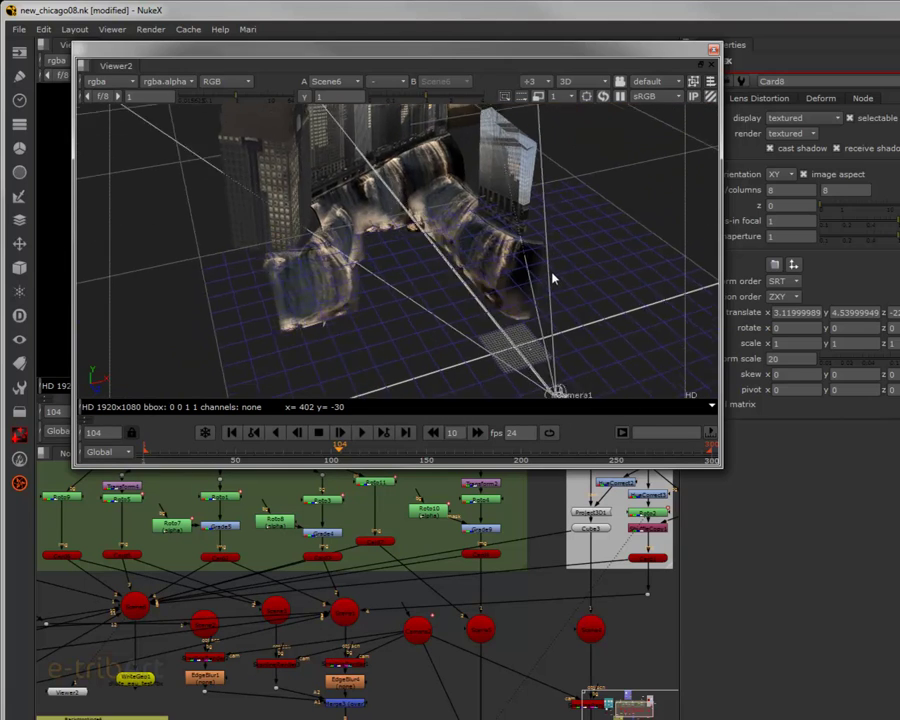
drag(222, 604, 521, 571)
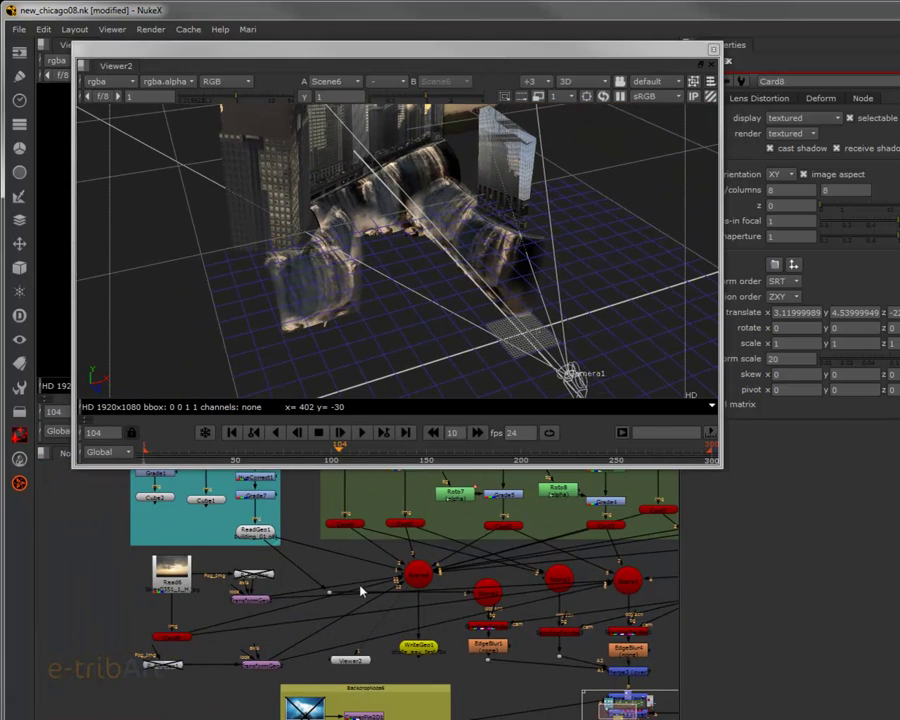
- Move the floating 3D viewer aside to reveal the 2D viewer, then reposition it
scroll(362, 590, down, 1)
scroll(360, 582, down, 1)
scroll(350, 574, down, 1)
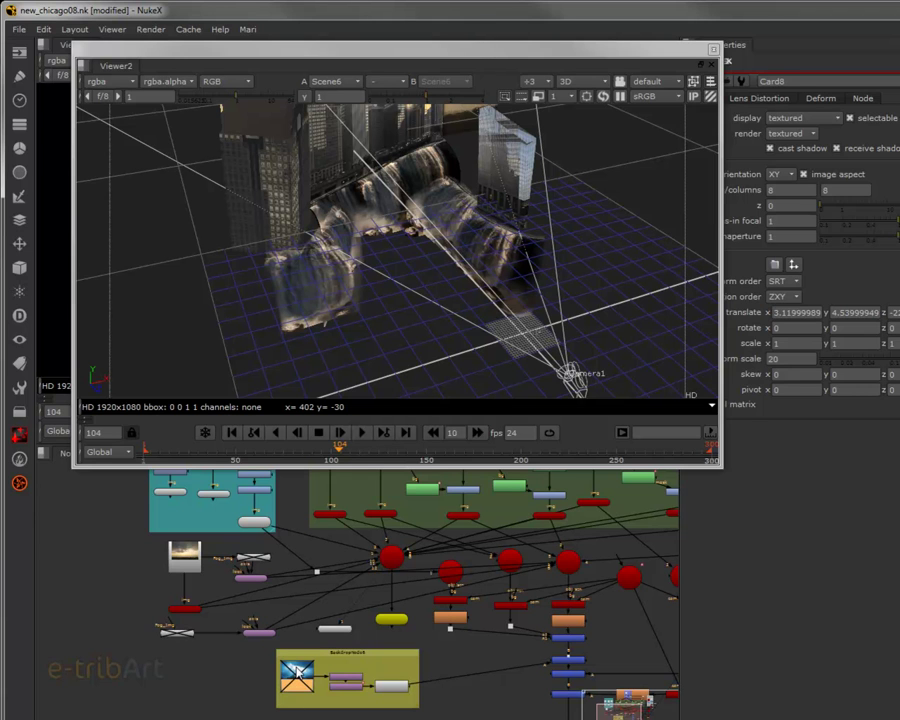
drag(256, 58, 310, 56)
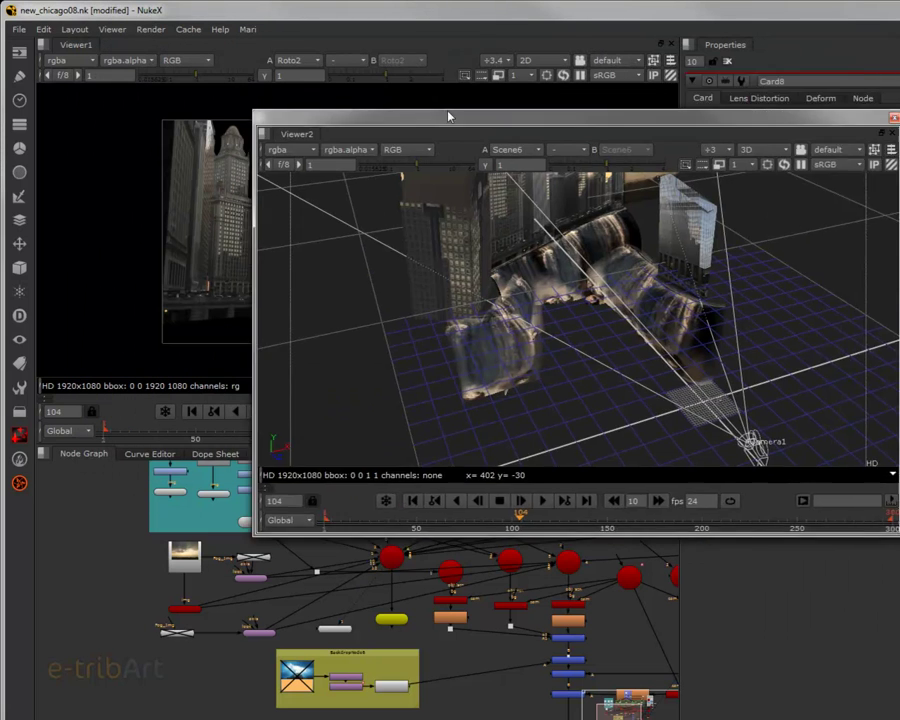
drag(444, 114, 456, 93)
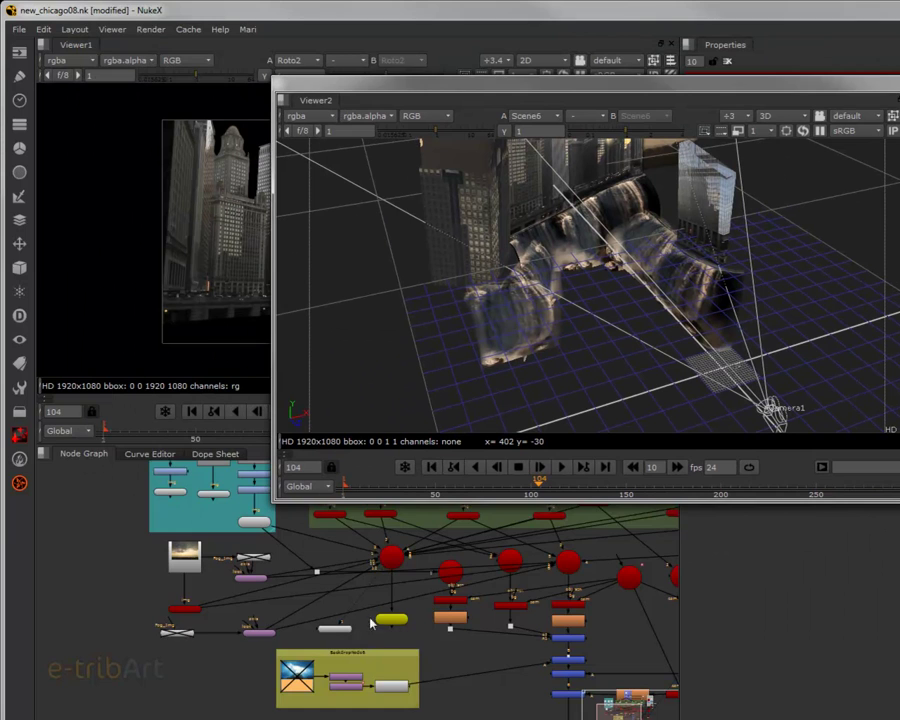
- Pan the node graph past EdgeBlur1, EdgeBlur4 and Merge3 to the god-rays backdrop
scroll(288, 590, up, 5)
drag(288, 590, 130, 636)
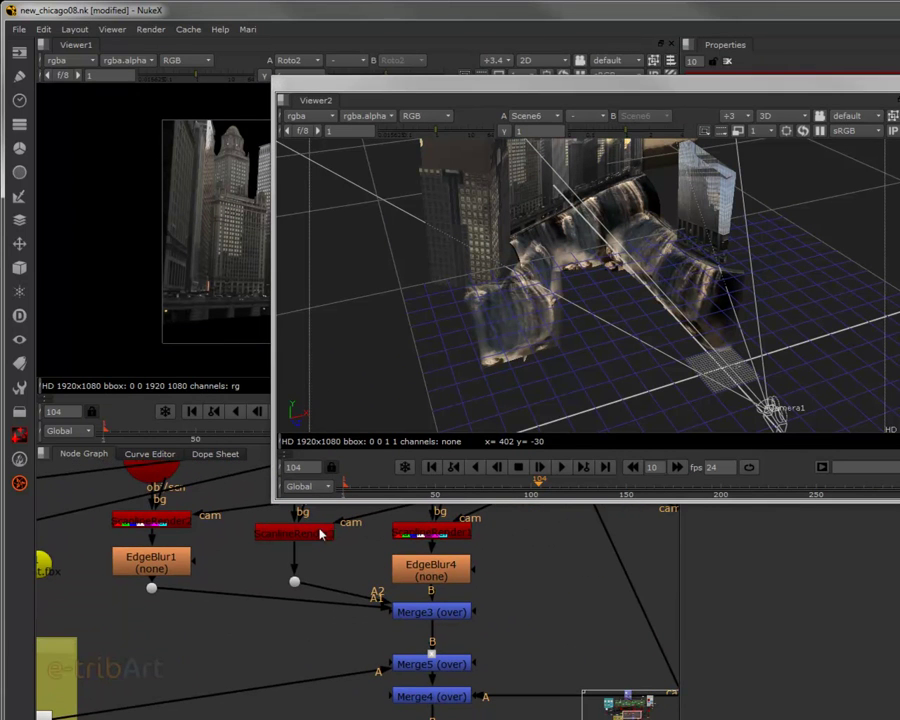
mouse_move(335, 654)
mouse_down()
mouse_move(361, 604)
mouse_move(328, 619)
mouse_move(356, 583)
mouse_up()
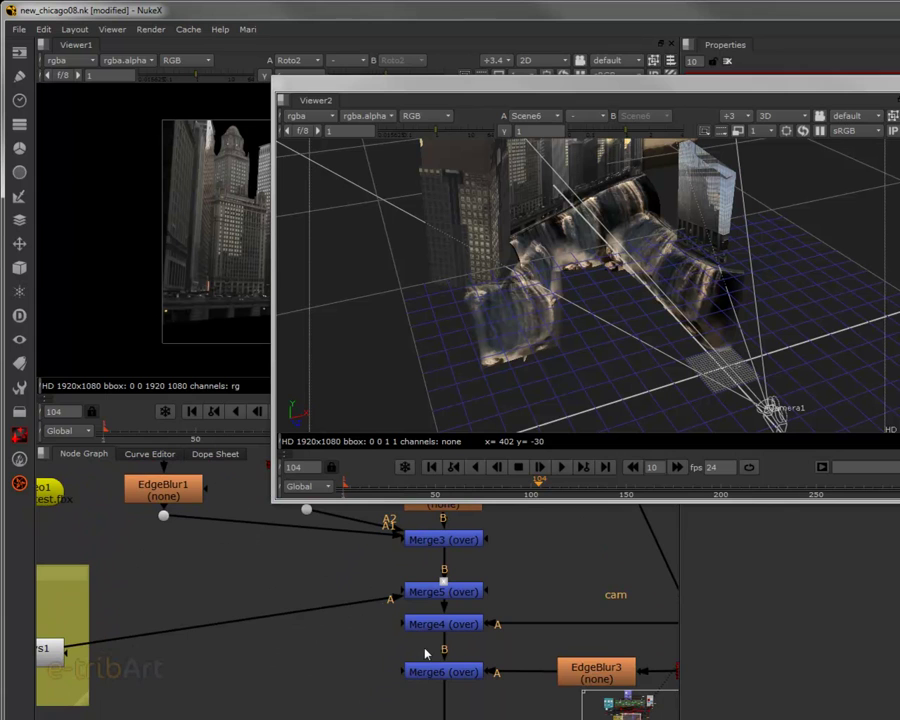
drag(305, 664, 480, 642)
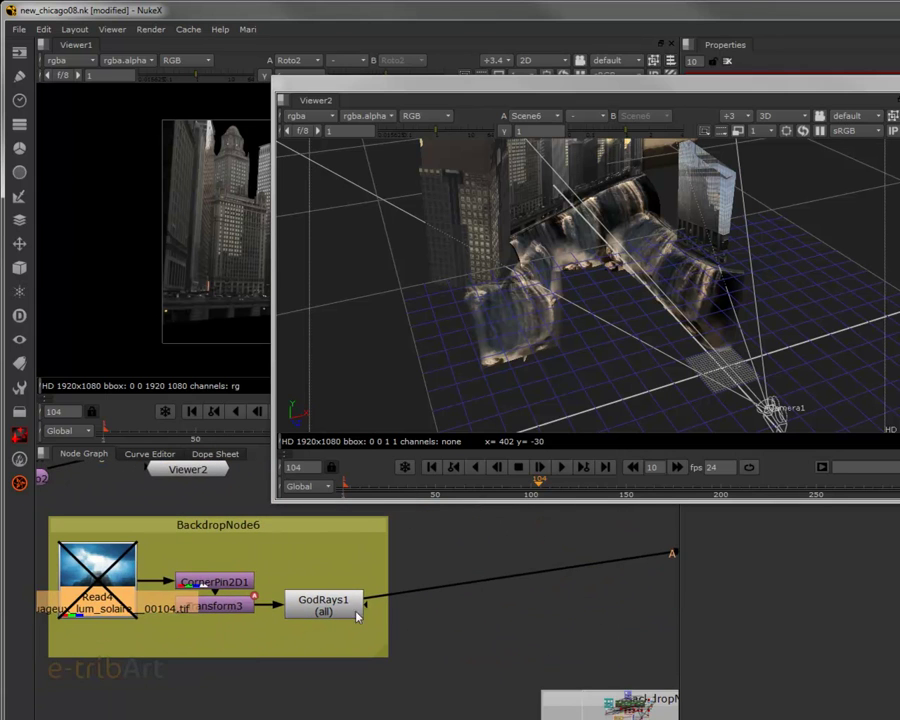
- Reconnect Viewer1's input from Roto2 to the Merge2 soft-light node in BackdropNode5
scroll(394, 623, down, 2)
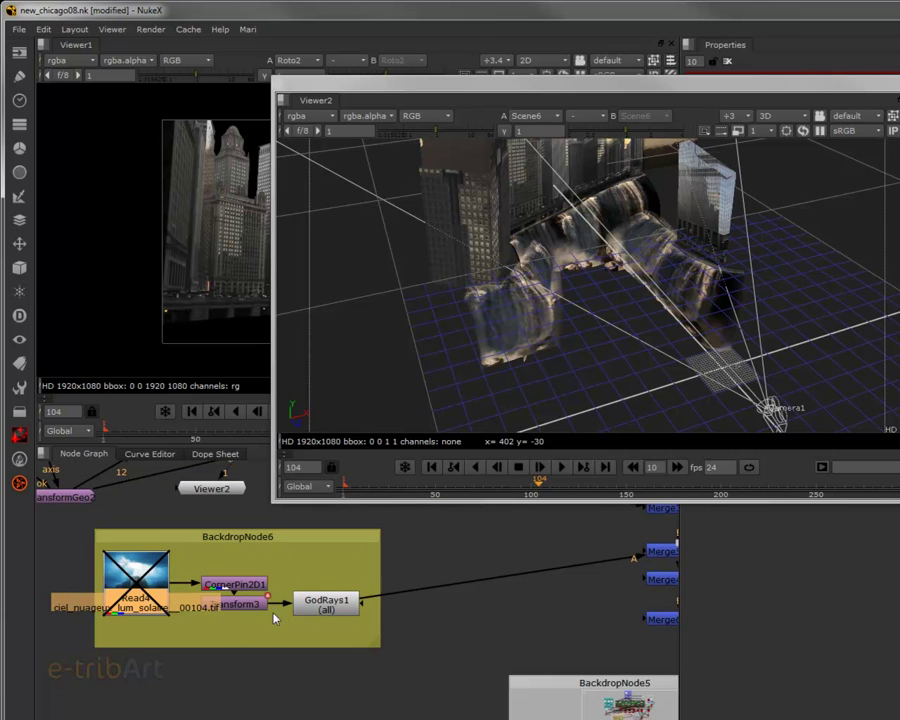
click(318, 605)
mouse_move(407, 97)
mouse_down()
mouse_move(500, 237)
mouse_move(482, 90)
mouse_up()
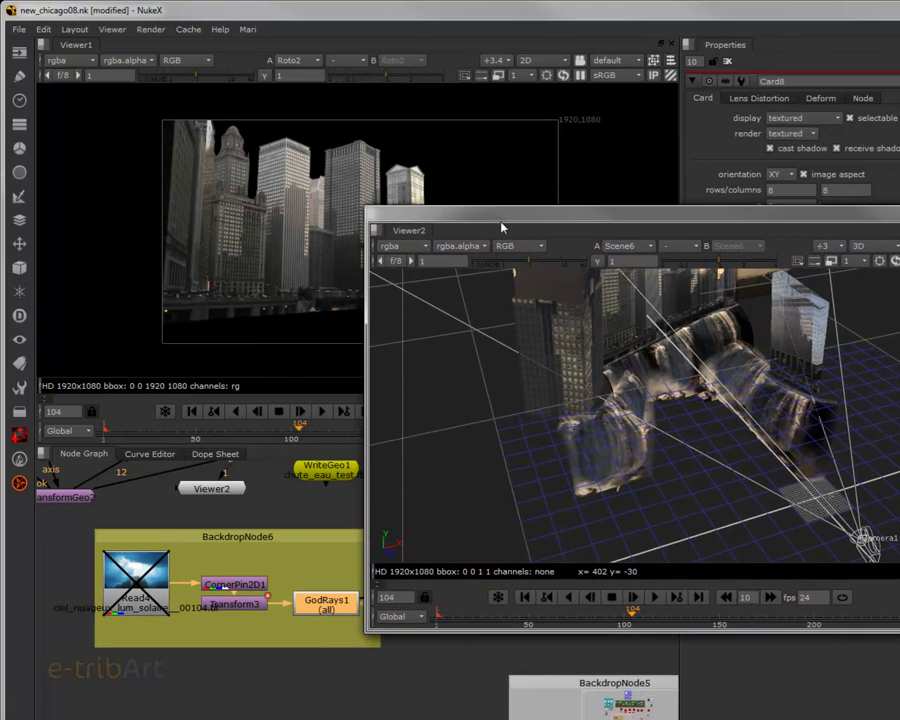
drag(360, 608, 28, 566)
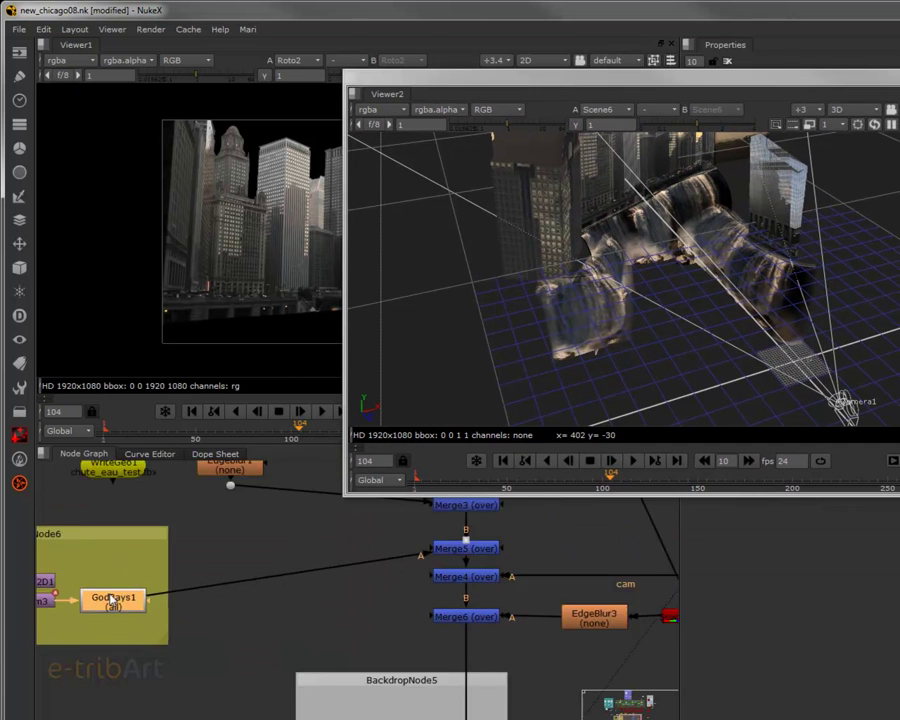
drag(256, 626, 260, 532)
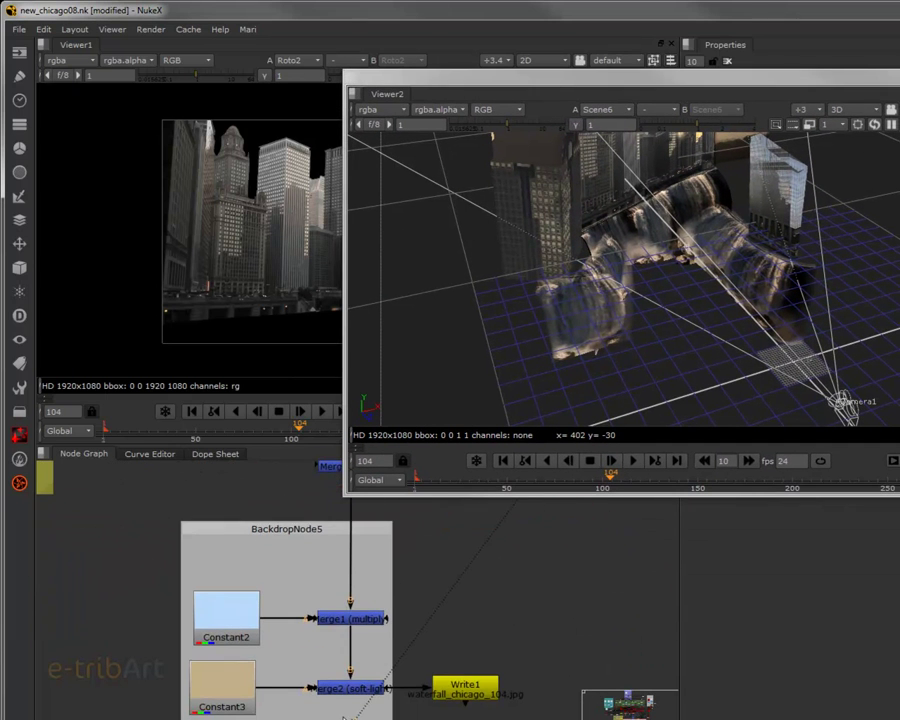
drag(358, 714, 356, 636)
click(358, 617)
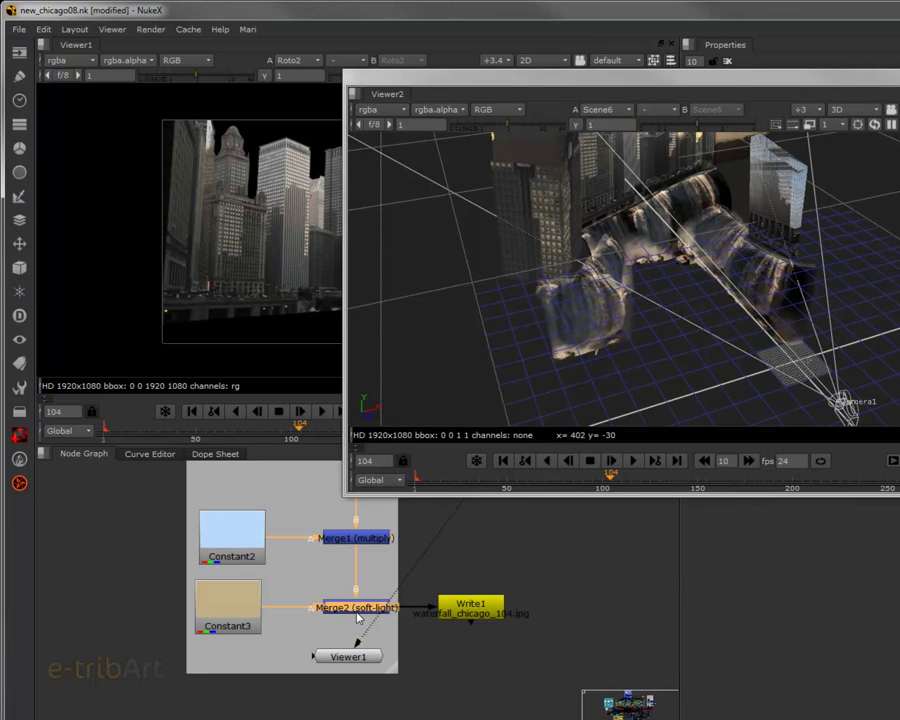
mouse_move(394, 600)
mouse_down()
mouse_move(347, 632)
mouse_move(357, 608)
mouse_up()
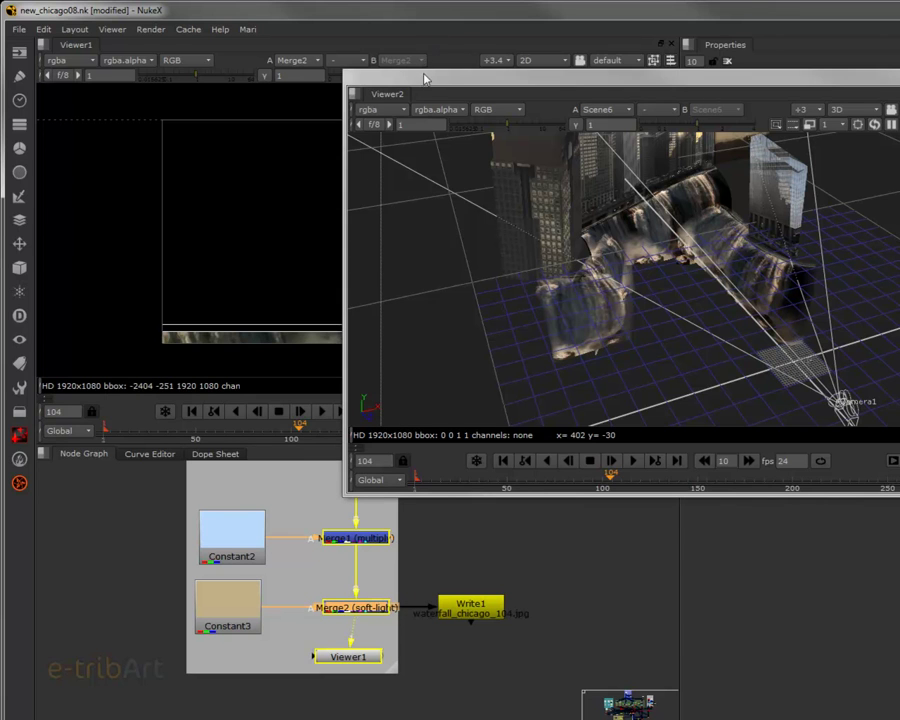
- Enable the Read4 sky image in BackdropNode6 so GodRays1 renders in Viewer1
drag(458, 85, 899, 87)
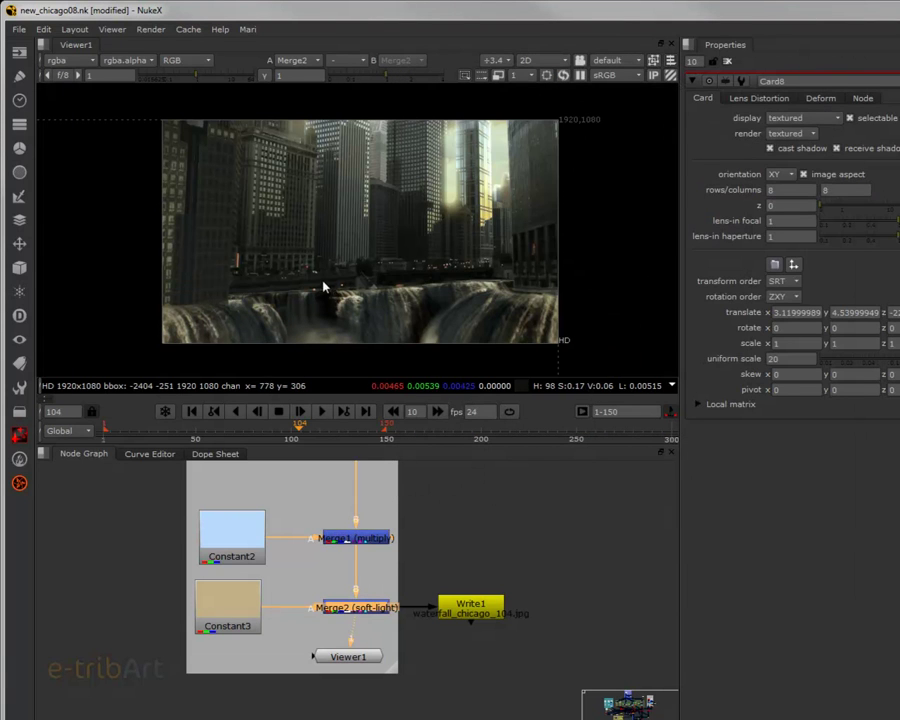
mouse_move(175, 537)
mouse_down()
mouse_move(386, 526)
mouse_move(362, 620)
mouse_move(290, 643)
mouse_up()
scroll(362, 620, down, 1)
click(158, 534)
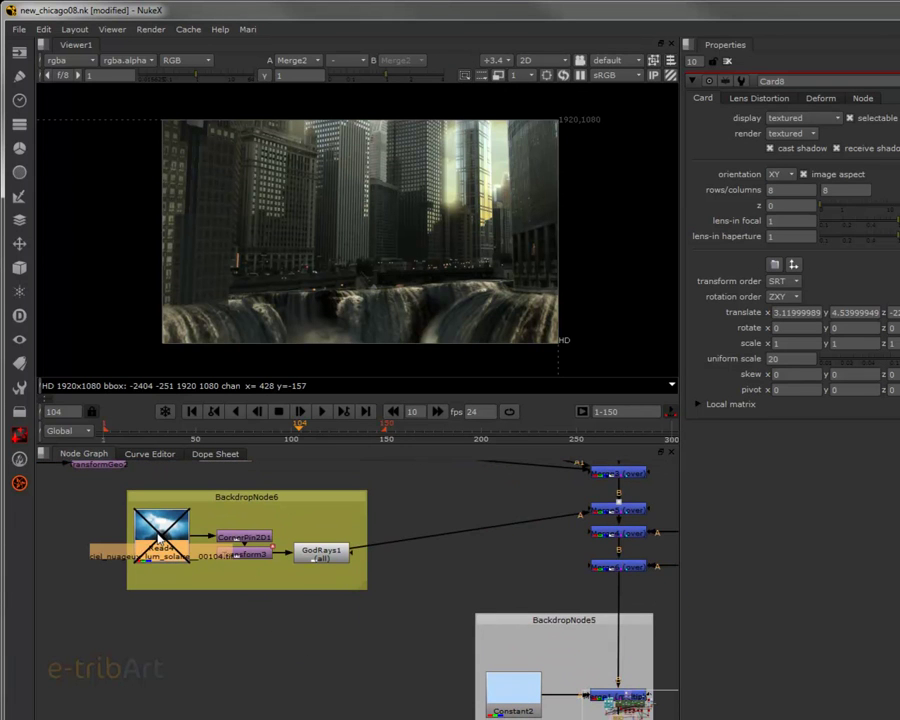
key(d)
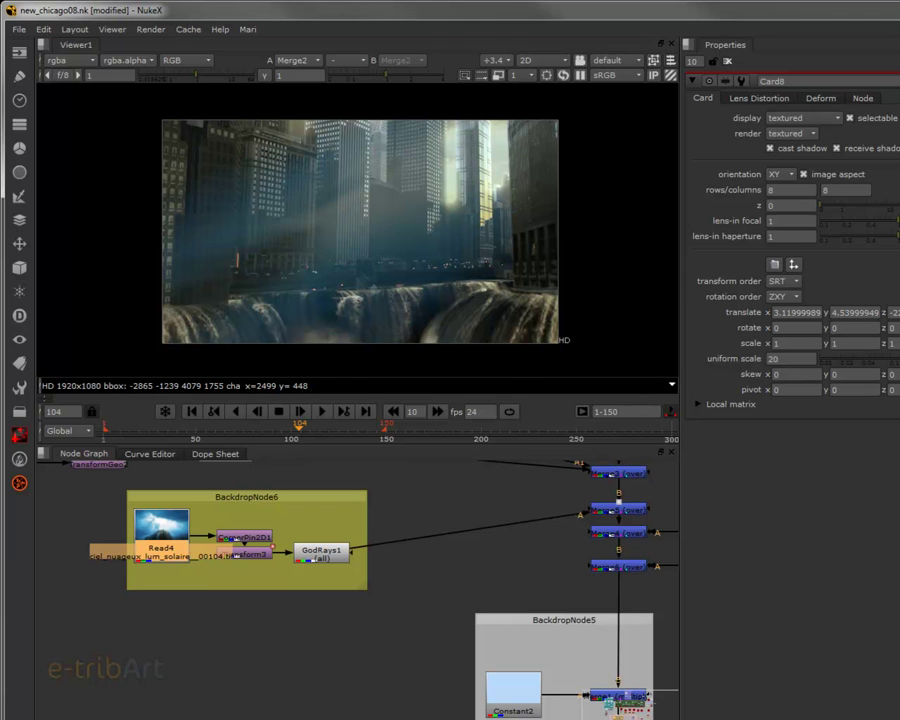
- Float the Scene6 3D viewer, reposition it, and bring ReadGeo1 and the fog nodes into view
drag(428, 520, 634, 667)
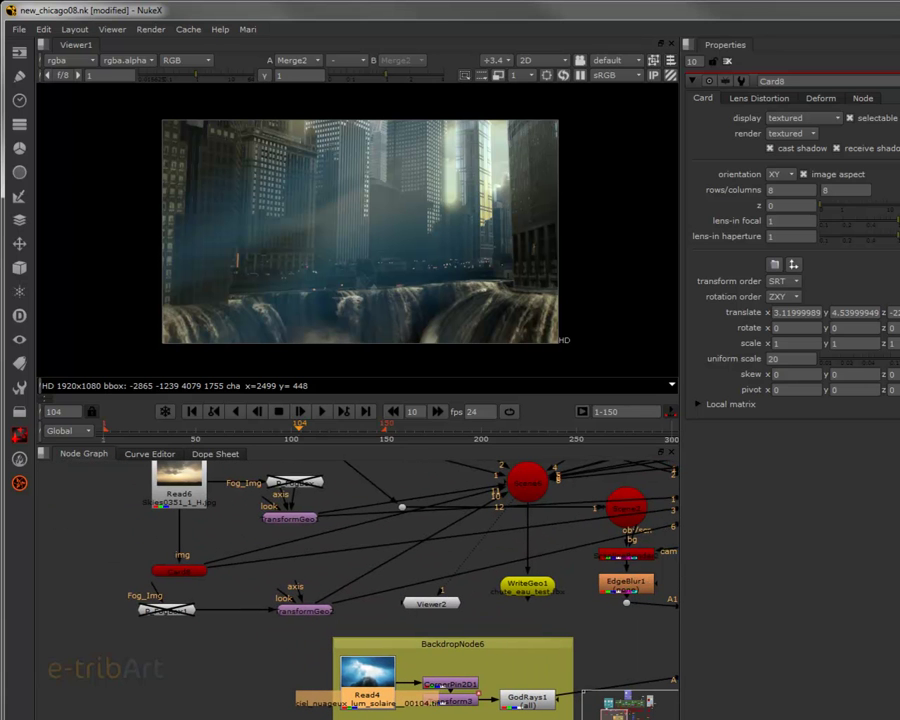
double_click(431, 603)
drag(424, 98, 373, 44)
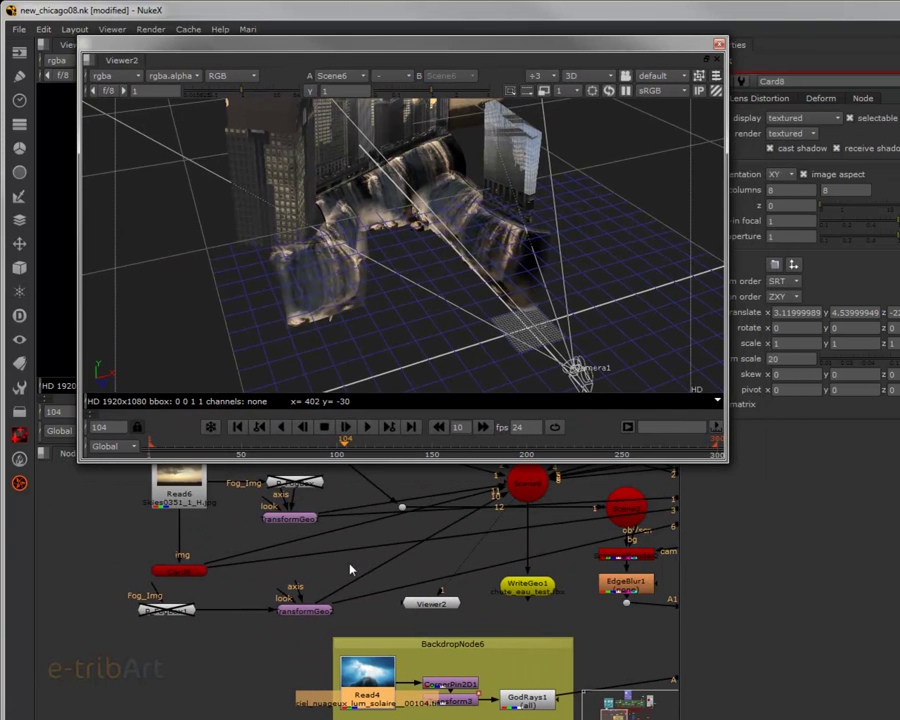
drag(353, 572, 334, 623)
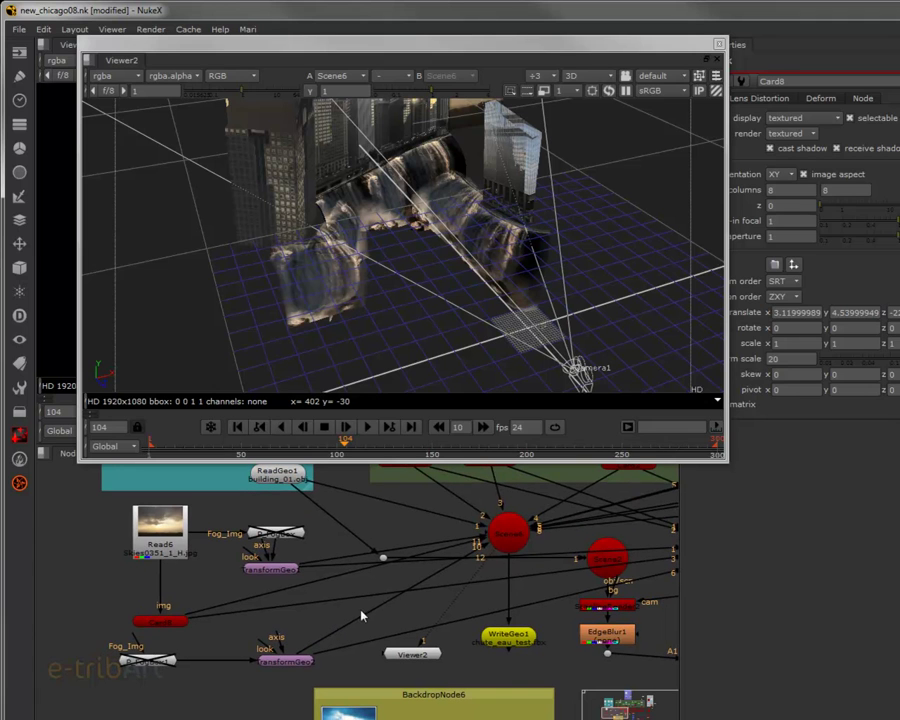
- Enable P_FogBox, orbit to see its fog box, and select the second fog node
click(157, 664)
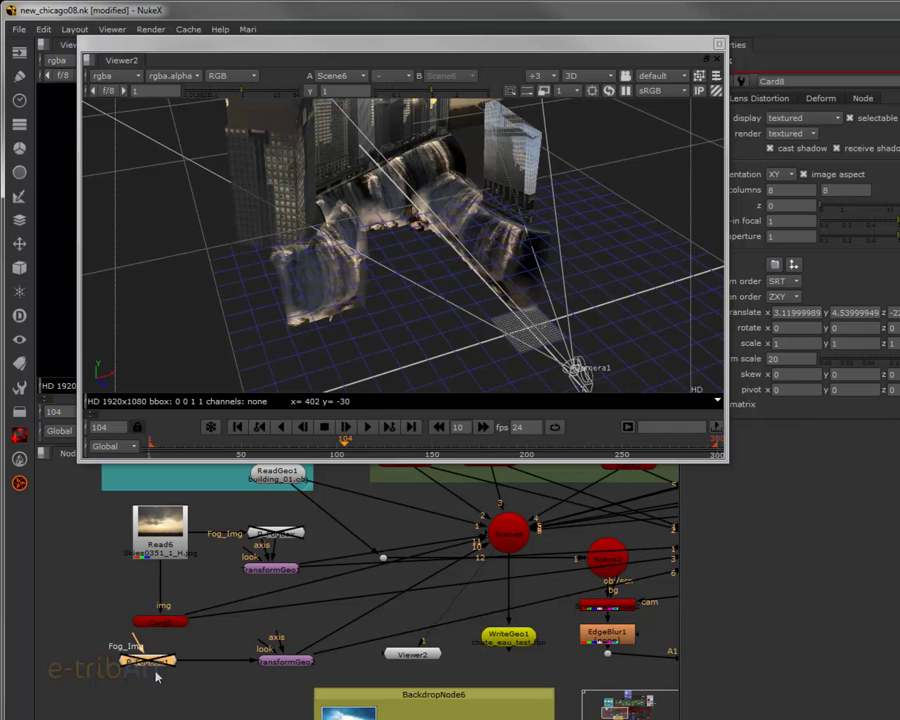
click(275, 535)
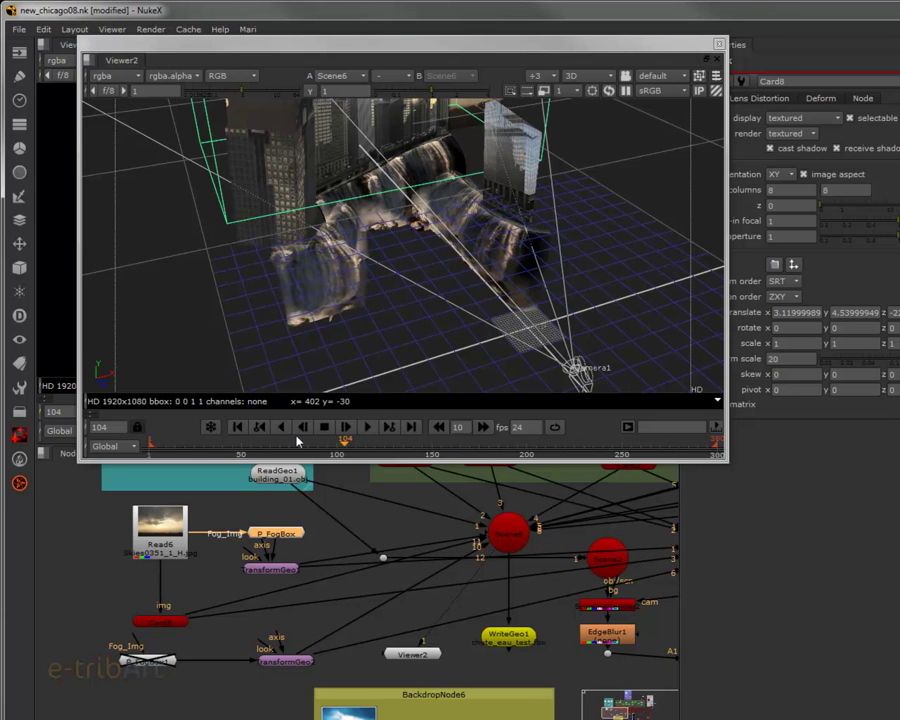
key(d)
drag(352, 320, 327, 380)
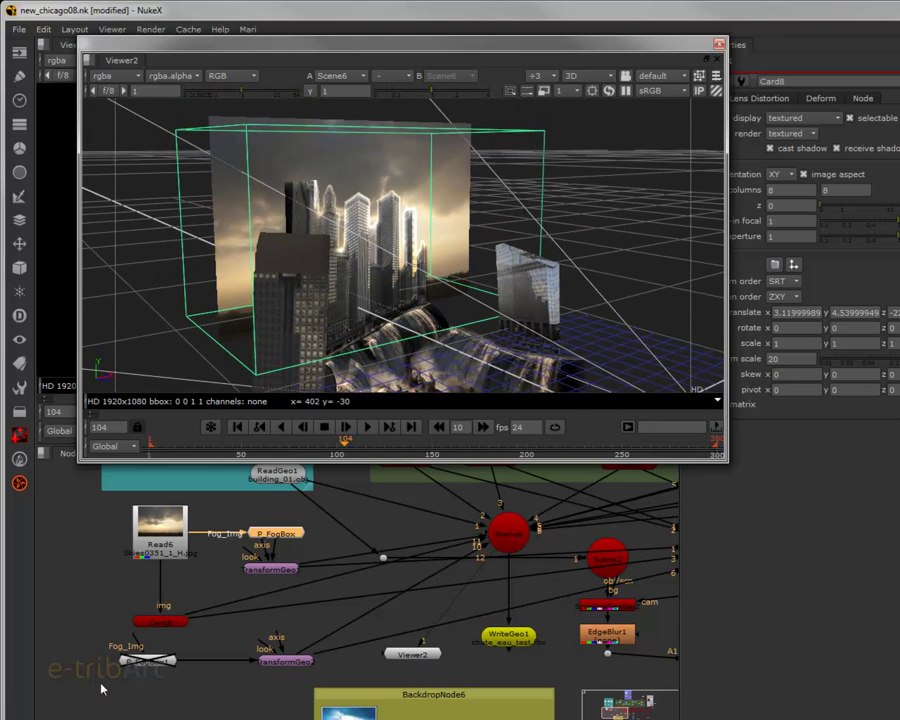
click(125, 664)
- Enable P_FogBox1, close the floating 3D viewer, and adjust the dot on the ReadGeo1 pipe
key(d)
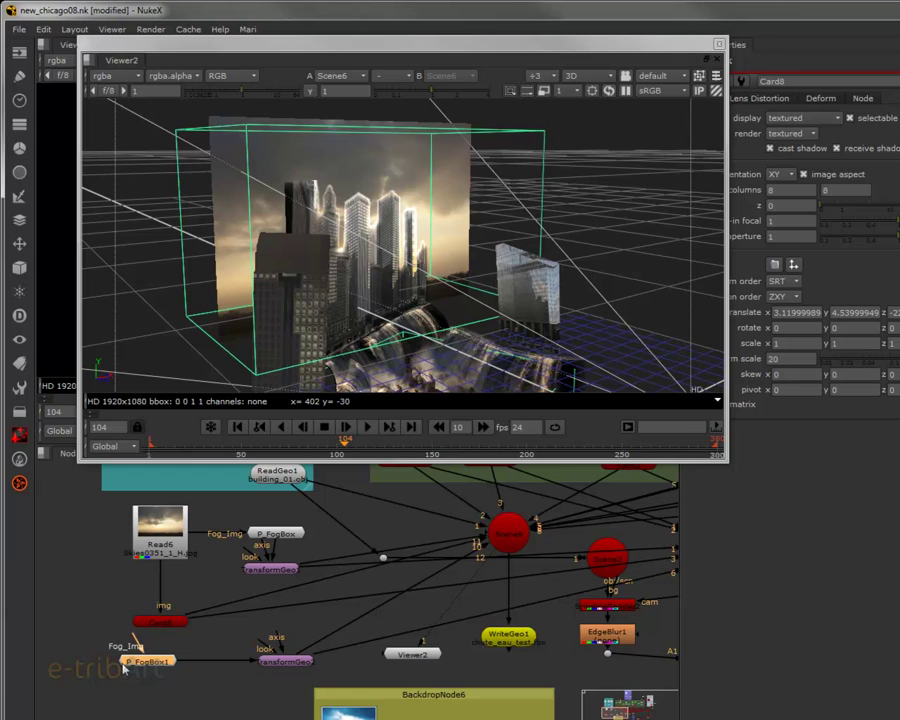
mouse_move(388, 336)
mouse_down()
mouse_move(387, 353)
mouse_move(396, 298)
mouse_move(306, 322)
mouse_move(402, 321)
mouse_move(386, 347)
mouse_move(388, 312)
mouse_move(410, 338)
mouse_move(468, 328)
mouse_move(455, 297)
mouse_move(454, 321)
mouse_move(460, 310)
mouse_up()
drag(300, 57, 305, 40)
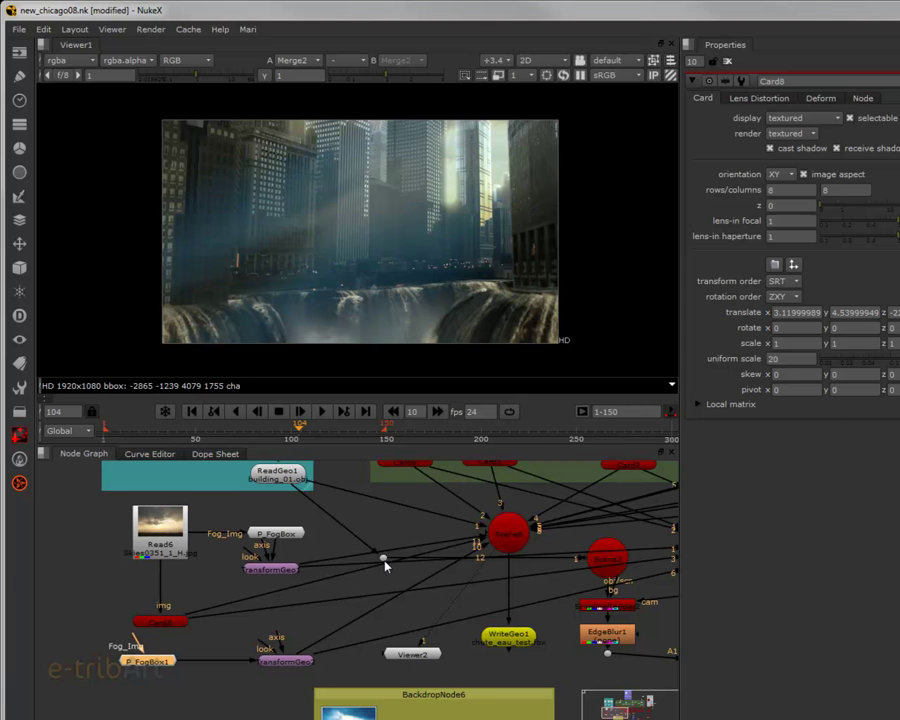
drag(384, 561, 374, 531)
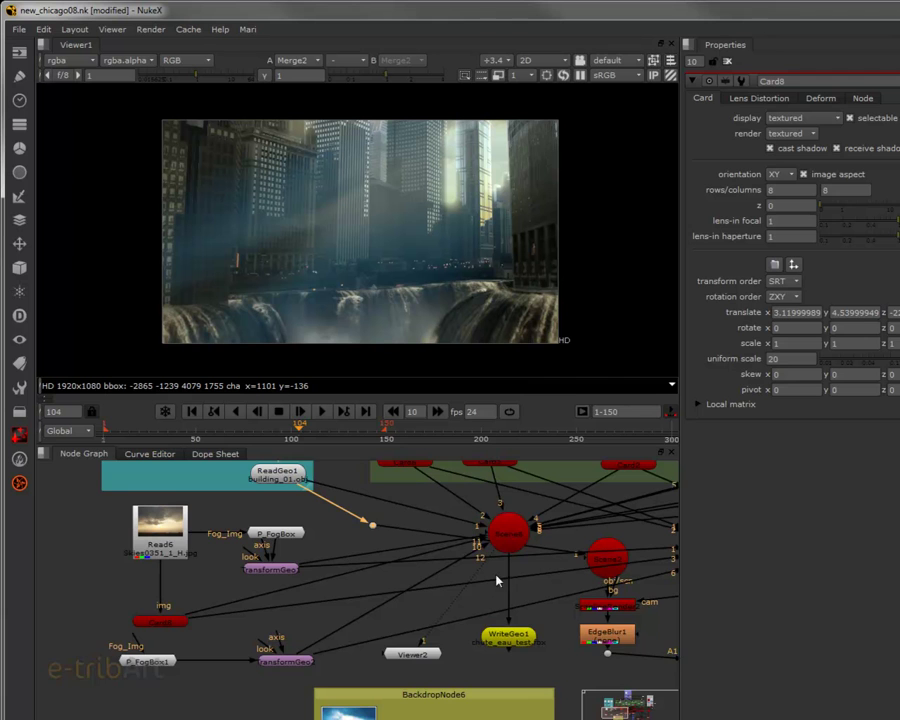
drag(497, 580, 396, 590)
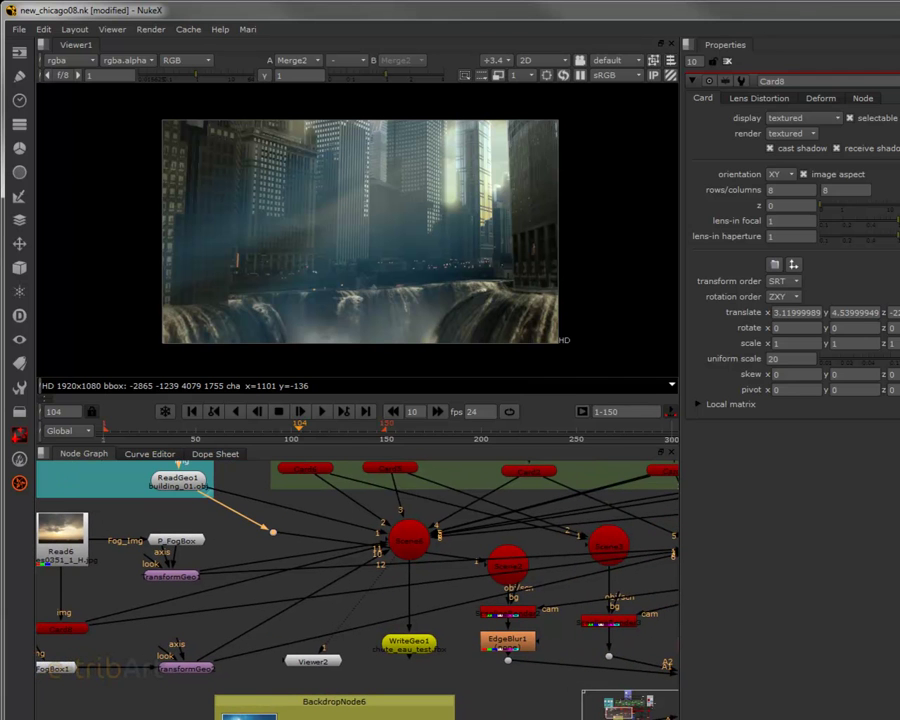